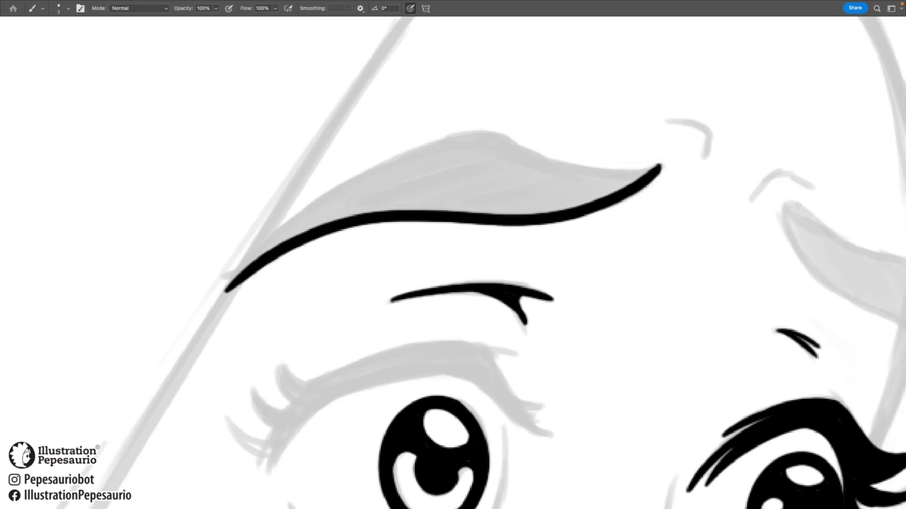
Step: Ink the upper edge of the left eyebrow and thicken its outer tail with overlapping strokes
{"action": "key", "text": "ctrl+z"}
{"action": "mouse_move", "coordinate": [659, 168]}
{"action": "left_mouse_down"}
{"action": "mouse_move", "coordinate": [564, 166]}
{"action": "mouse_move", "coordinate": [490, 139]}
{"action": "mouse_move", "coordinate": [394, 157]}
{"action": "mouse_move", "coordinate": [226, 295]}
{"action": "left_mouse_up"}
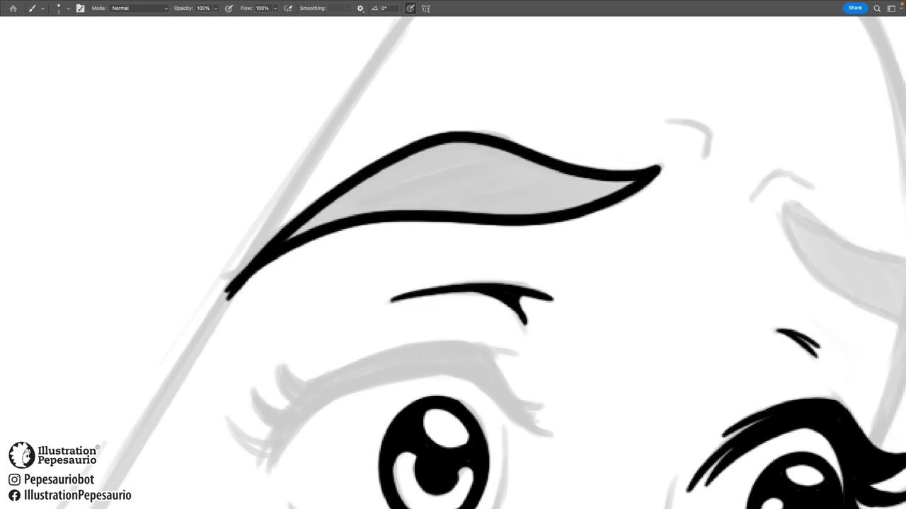
{"action": "left_click_drag", "start_coordinate": [272, 239], "coordinate": [223, 295]}
{"action": "mouse_move", "coordinate": [329, 218]}
{"action": "left_mouse_down"}
{"action": "mouse_move", "coordinate": [240, 290]}
{"action": "mouse_move", "coordinate": [251, 256]}
{"action": "left_mouse_up"}
{"action": "left_click_drag", "start_coordinate": [400, 180], "coordinate": [287, 239]}
Step: Set the brush size to 30 px and fill the inside of the left eyebrow solid black
{"action": "right_click", "coordinate": [546, 188]}
{"action": "type", "text": "65"}
{"action": "key", "text": "Return"}
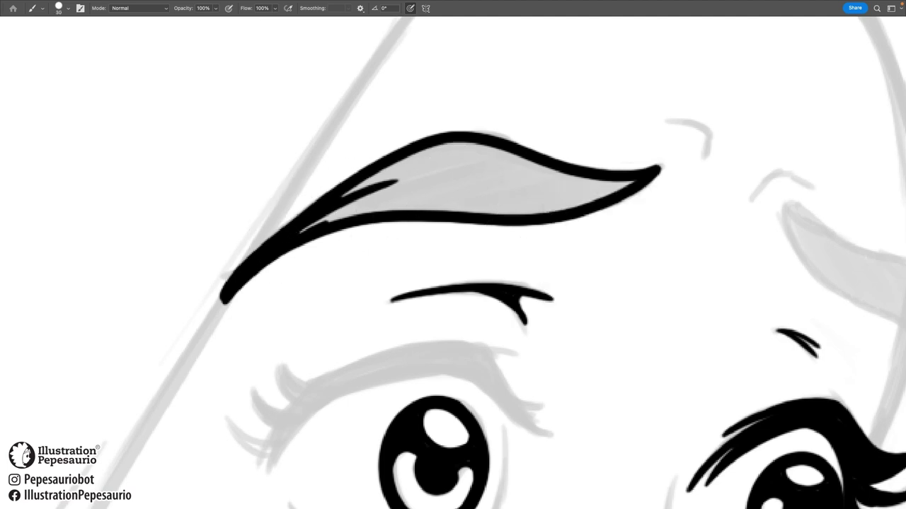
{"action": "left_click_drag", "start_coordinate": [347, 192], "coordinate": [474, 188]}
{"action": "mouse_move", "coordinate": [396, 200]}
{"action": "left_mouse_down"}
{"action": "mouse_move", "coordinate": [566, 199]}
{"action": "mouse_move", "coordinate": [630, 183]}
{"action": "mouse_move", "coordinate": [492, 159]}
{"action": "mouse_move", "coordinate": [375, 171]}
{"action": "mouse_move", "coordinate": [343, 193]}
{"action": "left_mouse_up"}
{"action": "left_click_drag", "start_coordinate": [538, 188], "coordinate": [421, 178]}
{"action": "scroll", "coordinate": [452, 261], "scroll_direction": "right", "scroll_amount": 5}
Step: Set the brush size to 9 px and ink the two small curved frown creases between the eyebrows
{"action": "right_click", "coordinate": [515, 198]}
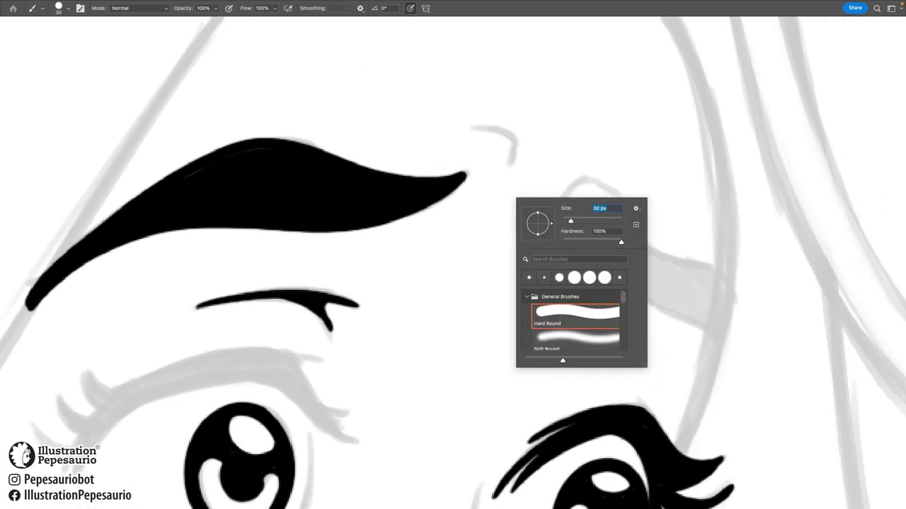
{"action": "type", "text": "9"}
{"action": "key", "text": "Return"}
{"action": "scroll", "coordinate": [453, 255], "scroll_direction": "up", "scroll_amount": 2}
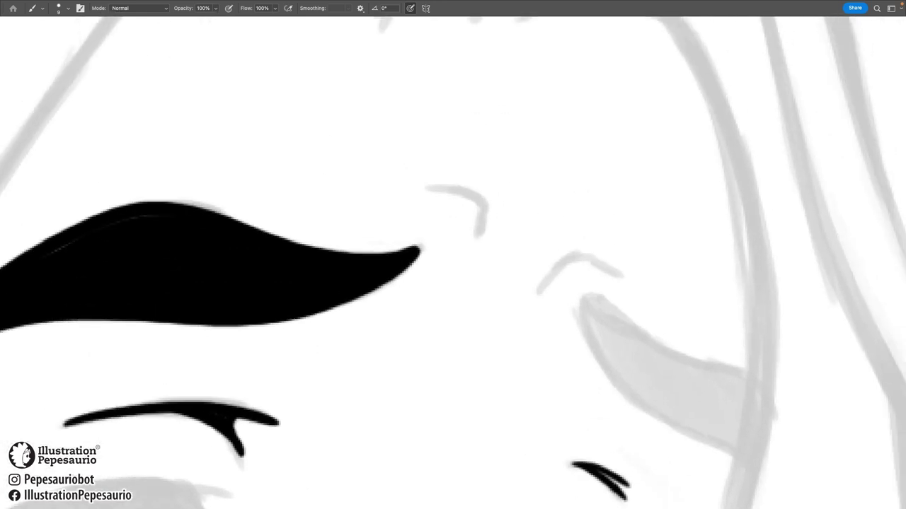
{"action": "left_click_drag", "start_coordinate": [479, 236], "coordinate": [423, 196]}
{"action": "key", "text": "ctrl+z"}
{"action": "mouse_move", "coordinate": [480, 236]}
{"action": "left_mouse_down"}
{"action": "mouse_move", "coordinate": [482, 196]}
{"action": "mouse_move", "coordinate": [407, 191]}
{"action": "left_mouse_up"}
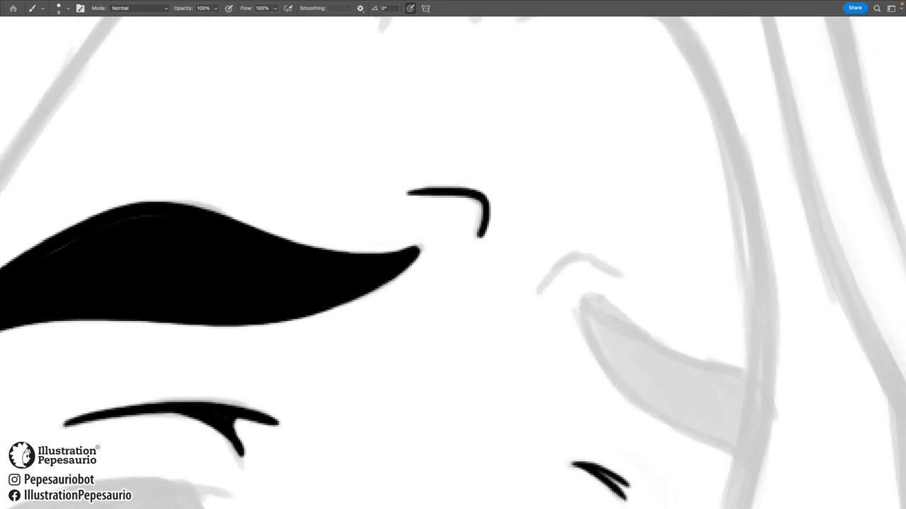
{"action": "scroll", "coordinate": [495, 255], "scroll_direction": "up", "scroll_amount": 3}
{"action": "left_click_drag", "start_coordinate": [442, 276], "coordinate": [577, 252]}
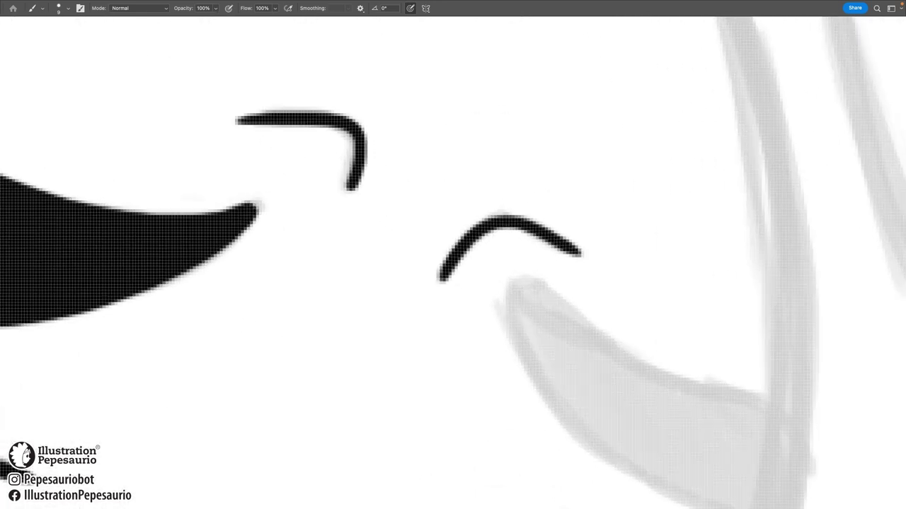
Step: Outline the right eyebrow over the sketch and fill it solid black
{"action": "scroll", "coordinate": [495, 254], "scroll_direction": "down", "scroll_amount": 3}
{"action": "scroll", "coordinate": [453, 255], "scroll_direction": "down", "scroll_amount": 2}
{"action": "mouse_move", "coordinate": [405, 126]}
{"action": "left_mouse_down"}
{"action": "mouse_move", "coordinate": [418, 185]}
{"action": "mouse_move", "coordinate": [479, 267]}
{"action": "mouse_move", "coordinate": [654, 357]}
{"action": "left_mouse_up"}
{"action": "mouse_move", "coordinate": [405, 142]}
{"action": "left_mouse_down"}
{"action": "mouse_move", "coordinate": [401, 122]}
{"action": "mouse_move", "coordinate": [439, 138]}
{"action": "mouse_move", "coordinate": [509, 198]}
{"action": "mouse_move", "coordinate": [647, 249]}
{"action": "left_mouse_up"}
{"action": "scroll", "coordinate": [453, 254], "scroll_direction": "down", "scroll_amount": 5}
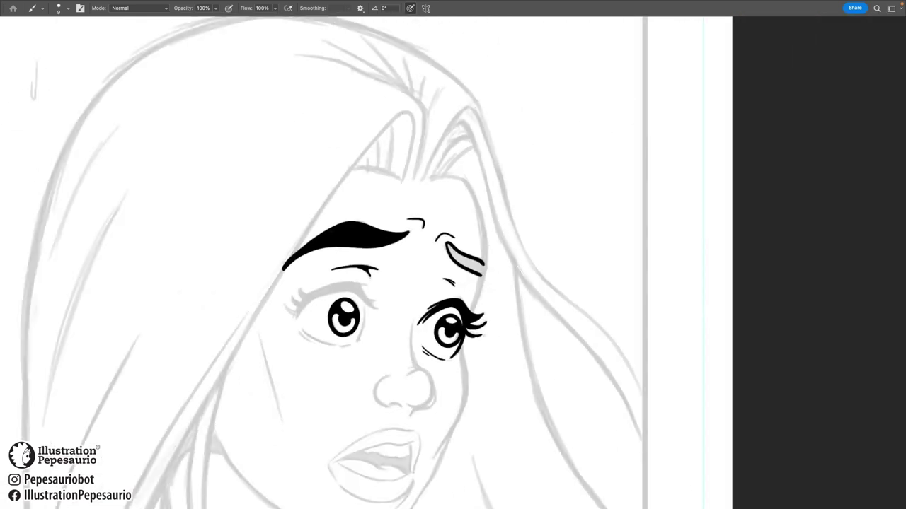
{"action": "scroll", "coordinate": [452, 255], "scroll_direction": "up", "scroll_amount": 3}
{"action": "scroll", "coordinate": [453, 254], "scroll_direction": "up", "scroll_amount": 2}
{"action": "mouse_move", "coordinate": [433, 197]}
{"action": "left_mouse_down"}
{"action": "mouse_move", "coordinate": [478, 261]}
{"action": "mouse_move", "coordinate": [501, 276]}
{"action": "mouse_move", "coordinate": [513, 265]}
{"action": "mouse_move", "coordinate": [559, 290]}
{"action": "left_mouse_up"}
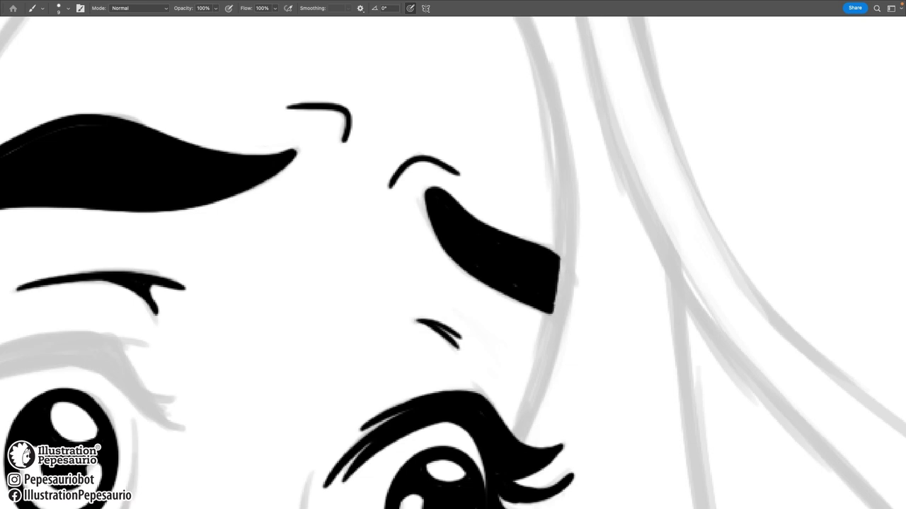
Step: Rotate the canvas almost upside down and ink the right forehead contour from the eyelashes toward the hairline
{"action": "scroll", "coordinate": [454, 268], "scroll_direction": "down", "scroll_amount": 5}
{"action": "key", "text": "r"}
{"action": "left_click_drag", "start_coordinate": [452, 156], "coordinate": [435, 253]}
{"action": "scroll", "coordinate": [453, 262], "scroll_direction": "down", "scroll_amount": 3}
{"action": "scroll", "coordinate": [434, 253], "scroll_direction": "up", "scroll_amount": 4}
{"action": "scroll", "coordinate": [454, 255], "scroll_direction": "up", "scroll_amount": 6}
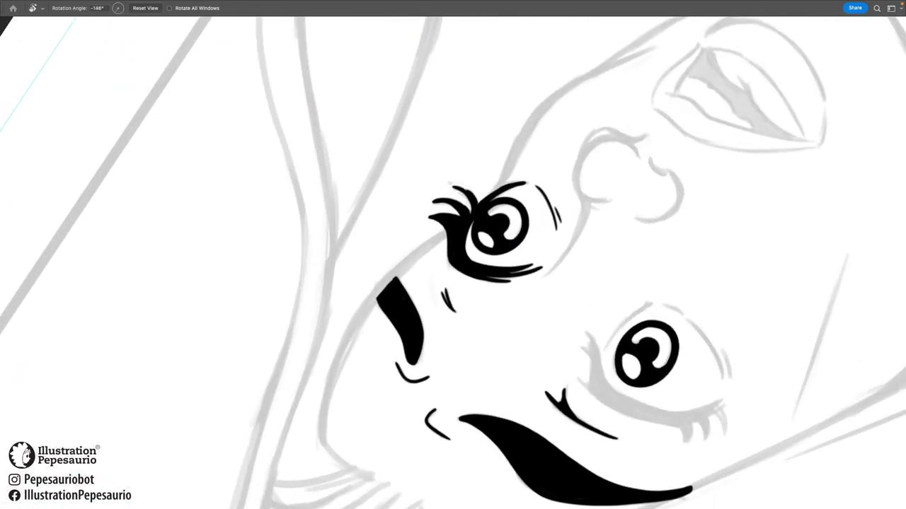
{"action": "key", "text": "b"}
{"action": "right_click", "coordinate": [482, 218]}
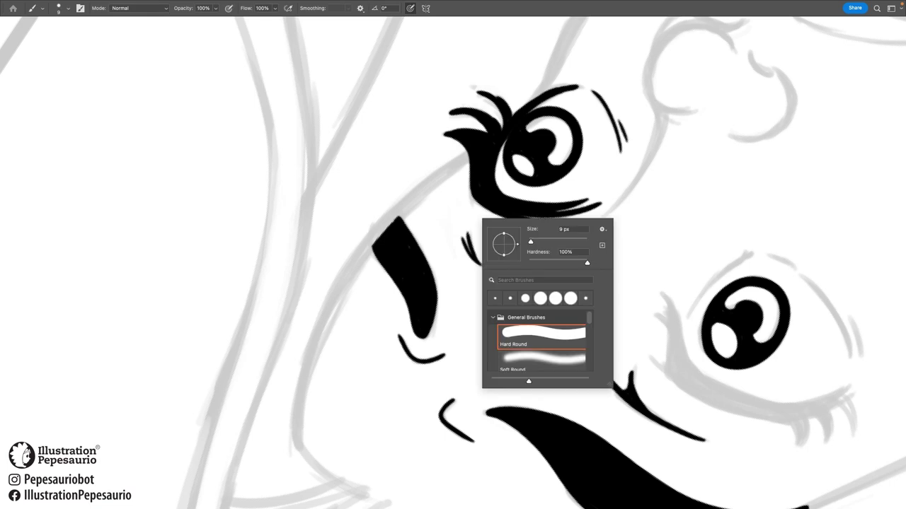
{"action": "key", "text": "Escape"}
{"action": "left_click_drag", "start_coordinate": [467, 151], "coordinate": [303, 390]}
{"action": "key", "text": "ctrl+z"}
{"action": "mouse_move", "coordinate": [467, 152]}
{"action": "left_mouse_down"}
{"action": "mouse_move", "coordinate": [303, 385]}
{"action": "mouse_move", "coordinate": [302, 424]}
{"action": "left_mouse_up"}
Step: Extend the right forehead contour to the hairline with an overlapping stroke
{"action": "scroll", "coordinate": [452, 255], "scroll_direction": "down", "scroll_amount": 3}
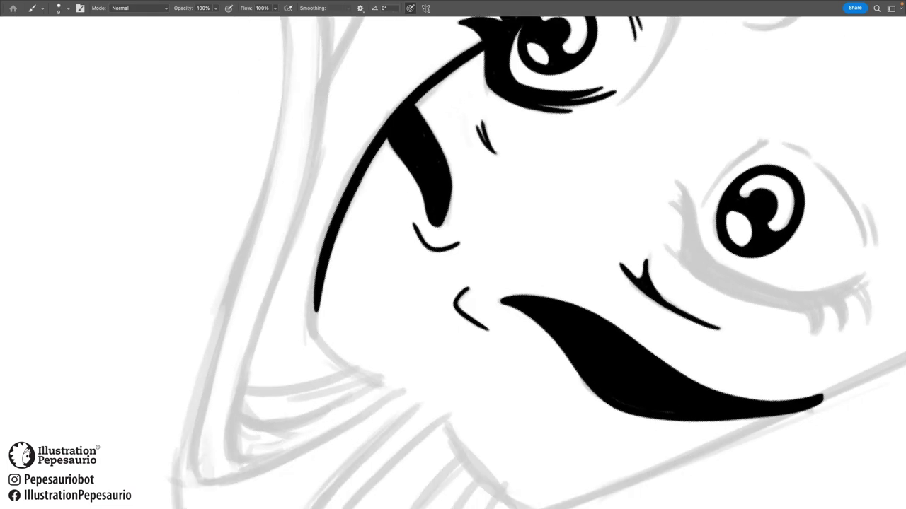
{"action": "left_click_drag", "start_coordinate": [316, 311], "coordinate": [320, 349]}
{"action": "key", "text": "ctrl+z"}
{"action": "key", "text": "ctrl+plus"}
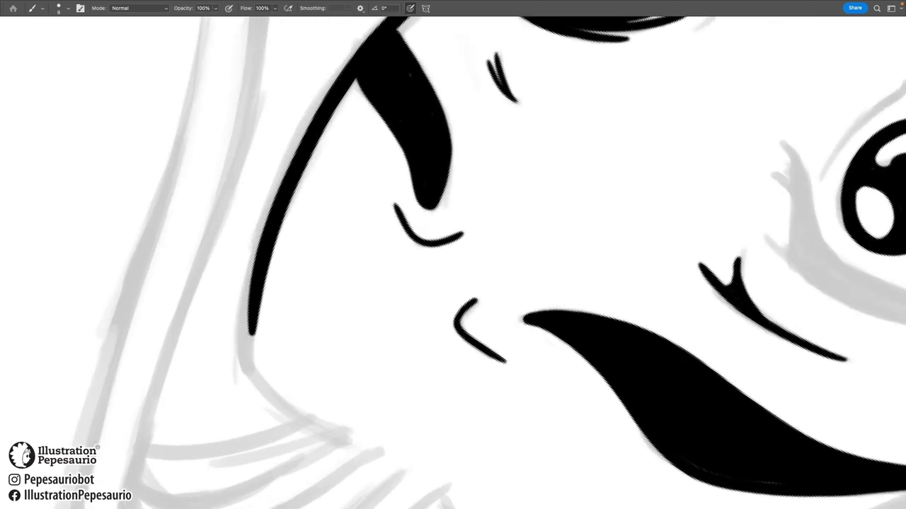
{"action": "left_click_drag", "start_coordinate": [277, 251], "coordinate": [272, 367]}
{"action": "scroll", "coordinate": [453, 255], "scroll_direction": "down", "scroll_amount": 10}
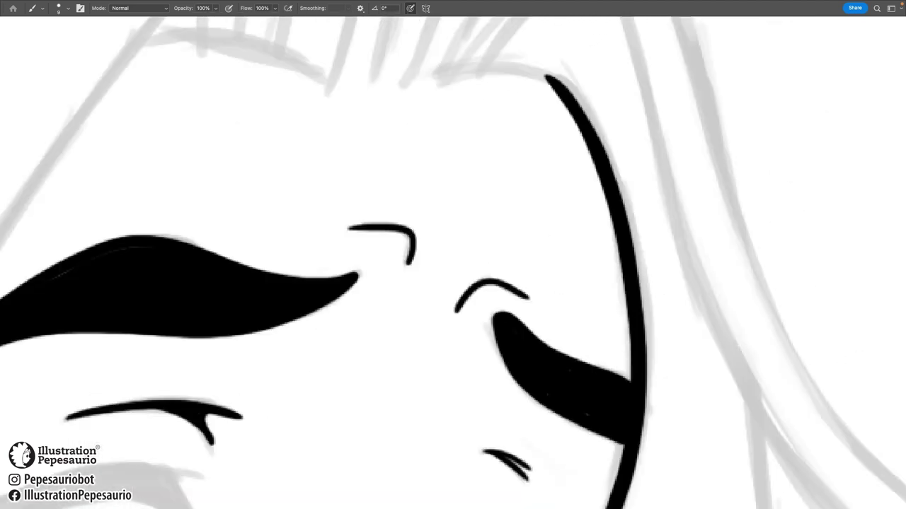
Step: Ink the right cheek contour from below the right eye down toward the mouth
{"action": "scroll", "coordinate": [453, 255], "scroll_direction": "up", "scroll_amount": 3}
{"action": "scroll", "coordinate": [453, 283], "scroll_direction": "up", "scroll_amount": 5}
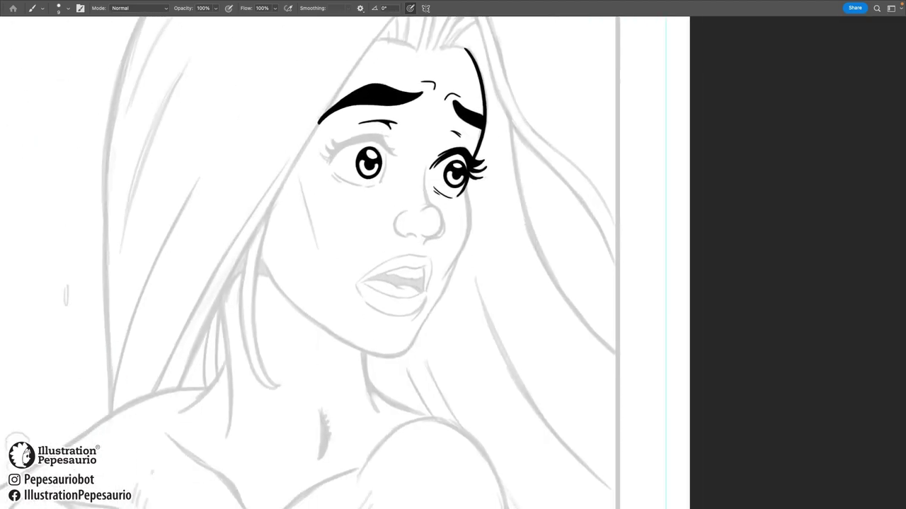
{"action": "scroll", "coordinate": [453, 255], "scroll_direction": "up", "scroll_amount": 3}
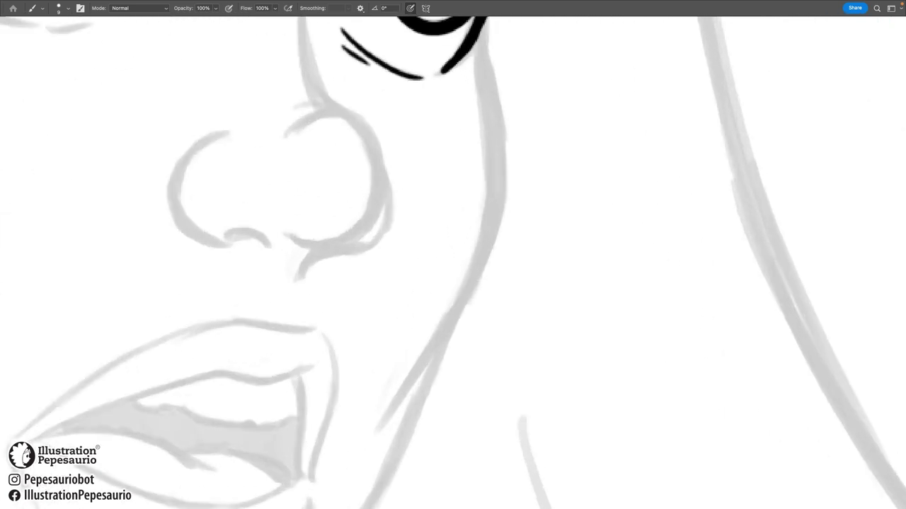
{"action": "mouse_move", "coordinate": [474, 73]}
{"action": "left_mouse_down"}
{"action": "mouse_move", "coordinate": [471, 134]}
{"action": "mouse_move", "coordinate": [484, 205]}
{"action": "mouse_move", "coordinate": [462, 348]}
{"action": "left_mouse_up"}
{"action": "scroll", "coordinate": [453, 254], "scroll_direction": "down", "scroll_amount": 3}
{"action": "left_click_drag", "start_coordinate": [489, 231], "coordinate": [429, 340]}
{"action": "key", "text": "ctrl+z"}
{"action": "left_click_drag", "start_coordinate": [503, 184], "coordinate": [393, 387]}
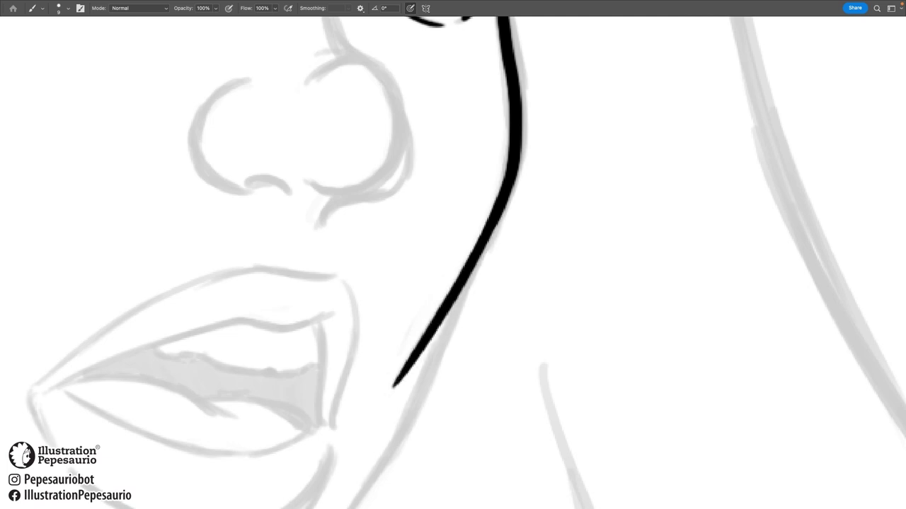
Step: Redraw the lower end of the right cheek contour as a tapered stroke ending beside the mouth
{"action": "key", "text": "ctrl+z"}
{"action": "left_click_drag", "start_coordinate": [496, 199], "coordinate": [373, 416]}
{"action": "key", "text": "ctrl+z"}
{"action": "mouse_move", "coordinate": [496, 200]}
{"action": "left_mouse_down"}
{"action": "mouse_move", "coordinate": [383, 413]}
{"action": "mouse_move", "coordinate": [487, 235]}
{"action": "mouse_move", "coordinate": [396, 385]}
{"action": "left_mouse_up"}
{"action": "key", "text": "ctrl+z"}
{"action": "key", "text": "ctrl+z"}
{"action": "key", "text": "ctrl+z"}
{"action": "key", "text": "ctrl+z"}
{"action": "key", "text": "ctrl+z"}
{"action": "mouse_move", "coordinate": [495, 201]}
{"action": "left_mouse_down"}
{"action": "mouse_move", "coordinate": [388, 394]}
{"action": "mouse_move", "coordinate": [449, 300]}
{"action": "mouse_move", "coordinate": [403, 376]}
{"action": "left_mouse_up"}
{"action": "key", "text": "ctrl+z"}
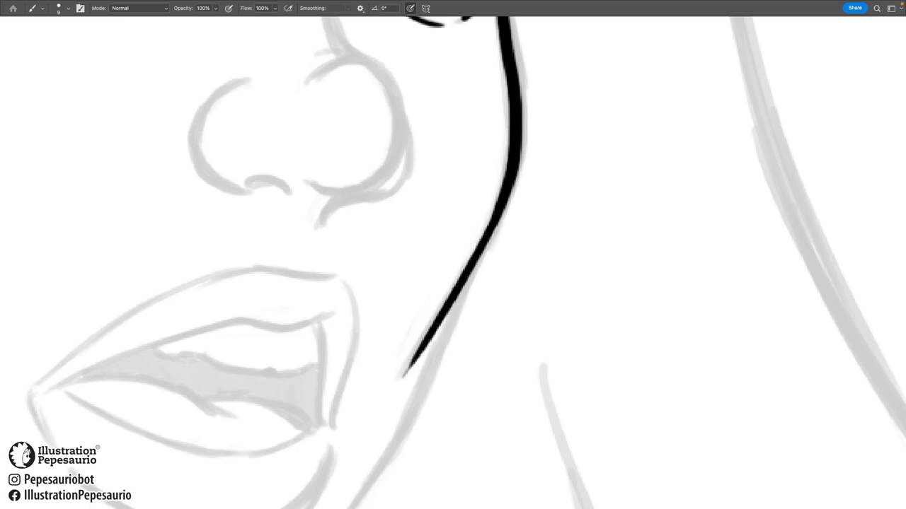
Step: Ink the right jaw contour from the cheek down to the chin, branching off the tapered cheek stroke
{"action": "scroll", "coordinate": [452, 261], "scroll_direction": "down", "scroll_amount": 5}
{"action": "scroll", "coordinate": [452, 262], "scroll_direction": "up", "scroll_amount": 4}
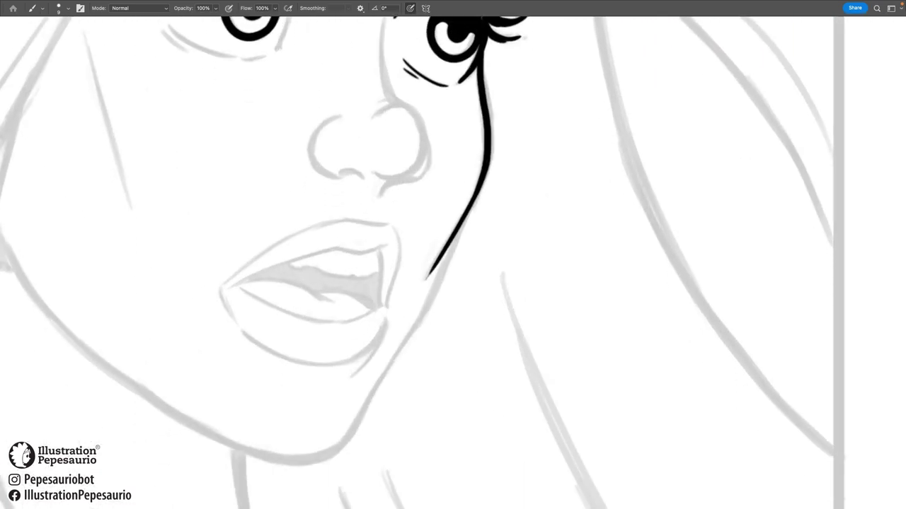
{"action": "scroll", "coordinate": [446, 283], "scroll_direction": "up", "scroll_amount": 2}
{"action": "right_click", "coordinate": [485, 246]}
{"action": "scroll", "coordinate": [283, 283], "scroll_direction": "down", "scroll_amount": 2}
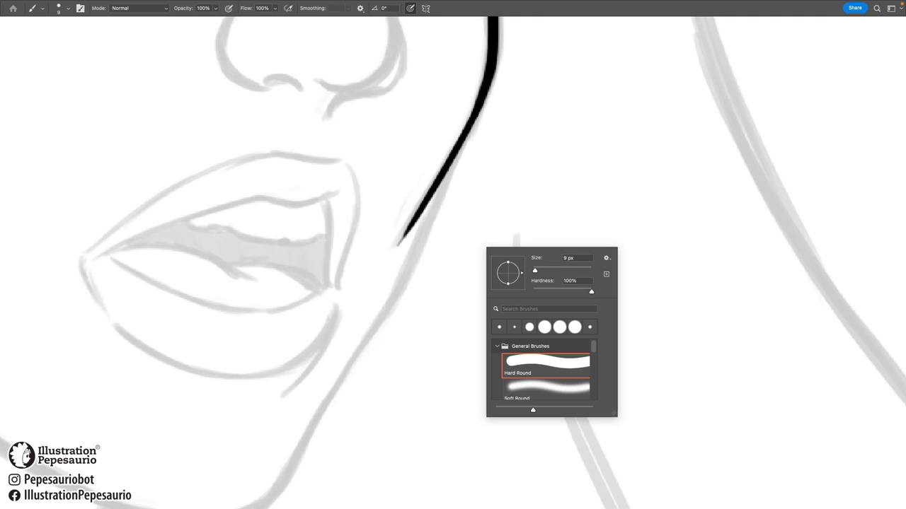
{"action": "key", "text": "Escape"}
{"action": "left_click_drag", "start_coordinate": [468, 139], "coordinate": [303, 436]}
{"action": "key", "text": "ctrl+z"}
{"action": "mouse_move", "coordinate": [479, 113]}
{"action": "left_mouse_down"}
{"action": "mouse_move", "coordinate": [378, 326]}
{"action": "mouse_move", "coordinate": [287, 474]}
{"action": "left_mouse_up"}
{"action": "key", "text": "ctrl+minus"}
{"action": "key", "text": "ctrl+minus"}
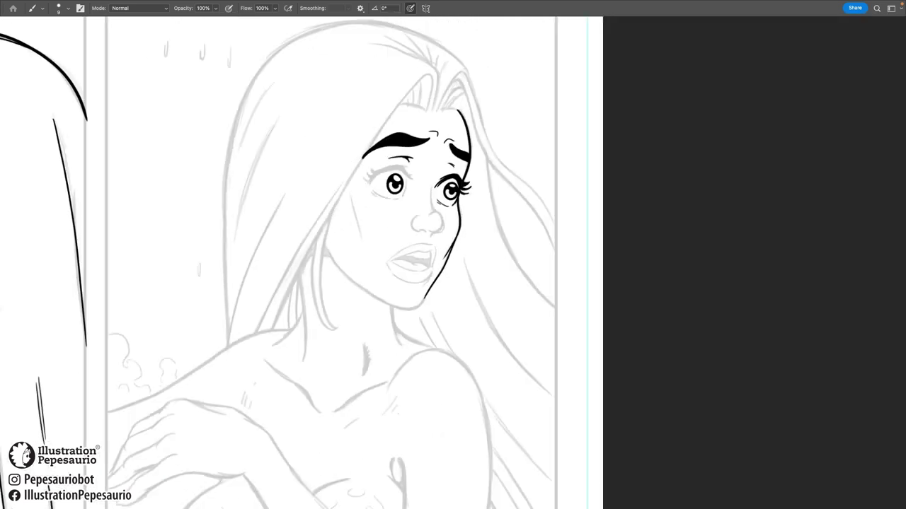
Step: Rotate the canvas and ink the rounded chin from the end of the right jaw contour along its underside
{"action": "key", "text": "ctrl+plus"}
{"action": "key", "text": "ctrl+plus"}
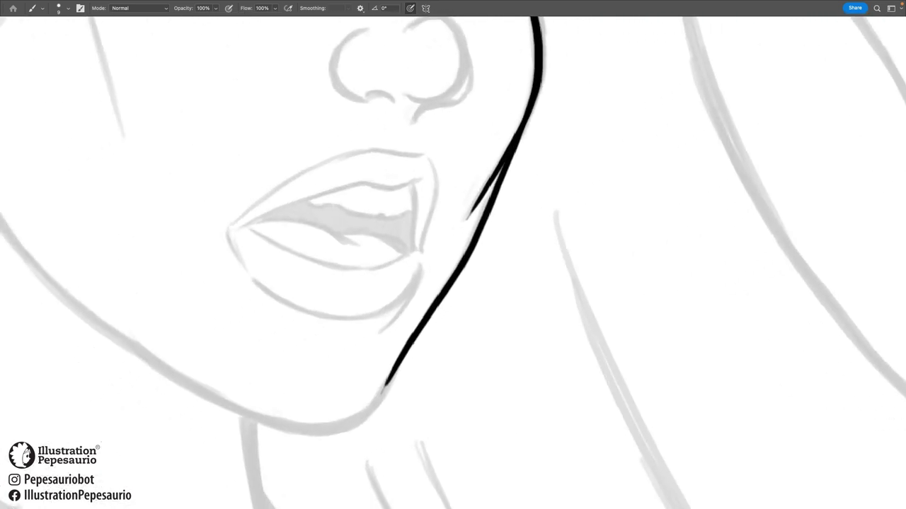
{"action": "key", "text": "r"}
{"action": "scroll", "coordinate": [453, 262], "scroll_direction": "up", "scroll_amount": 2}
{"action": "key", "text": "b"}
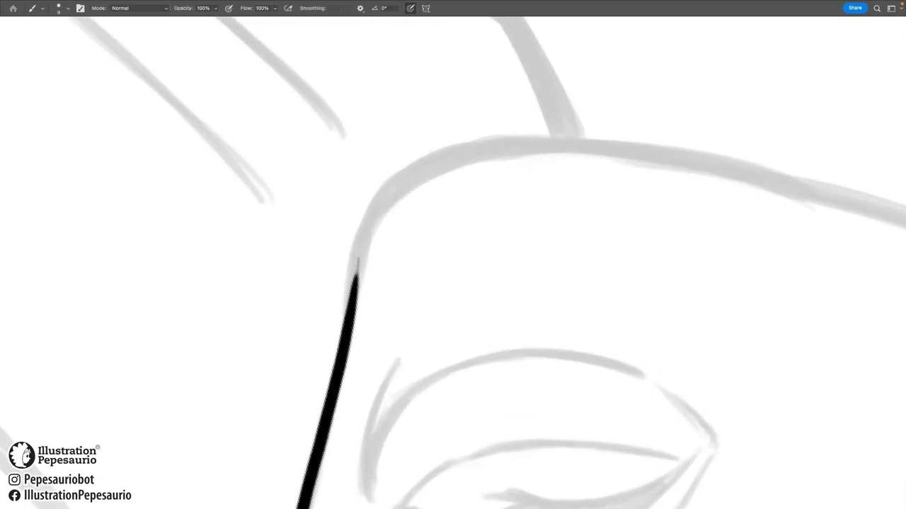
{"action": "scroll", "coordinate": [453, 262], "scroll_direction": "up", "scroll_amount": 2}
{"action": "mouse_move", "coordinate": [327, 268]}
{"action": "left_mouse_down"}
{"action": "mouse_move", "coordinate": [360, 187]}
{"action": "mouse_move", "coordinate": [672, 128]}
{"action": "left_mouse_up"}
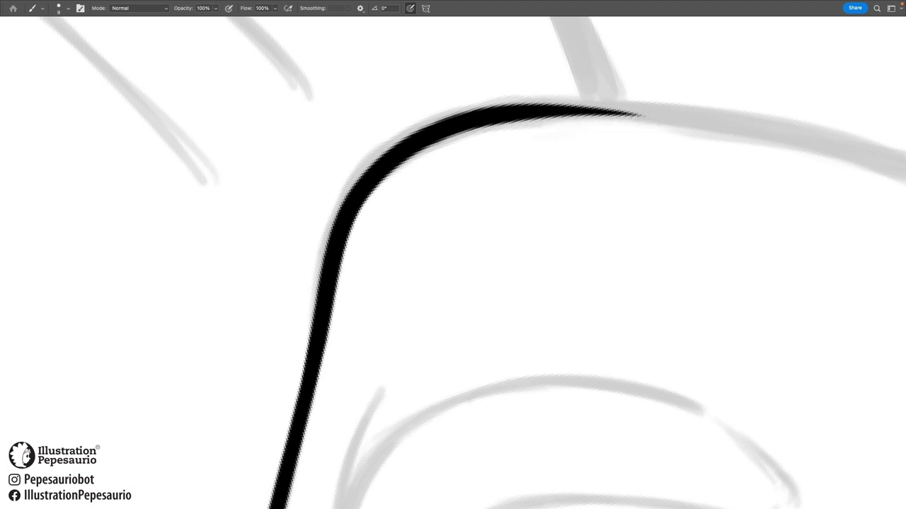
{"action": "key", "text": "ctrl+minus"}
{"action": "key", "text": "ctrl+minus"}
{"action": "key", "text": "ctrl+minus"}
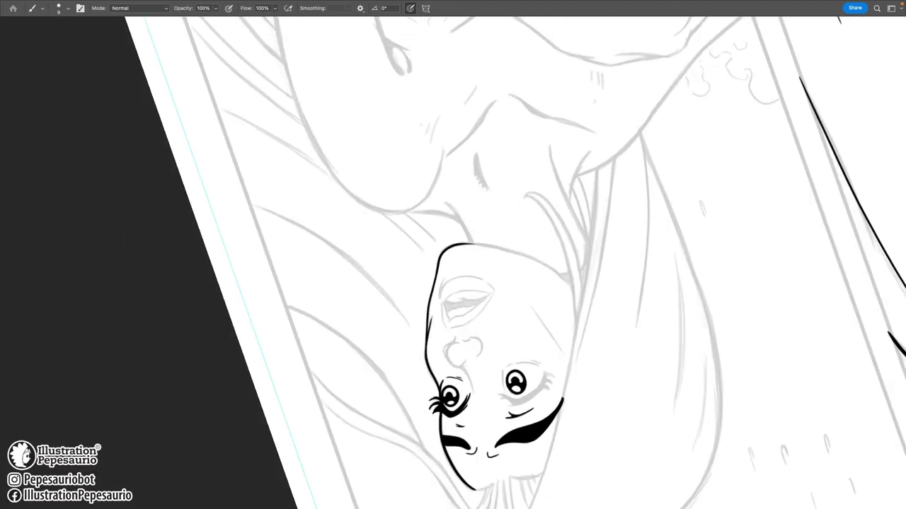
Step: Rotate the canvas to 109° and ink the left jawline from the chin toward the hair
{"action": "key", "text": "ctrl+plus"}
{"action": "key", "text": "r"}
{"action": "key", "text": "ctrl+plus"}
{"action": "key", "text": "ctrl+plus"}
{"action": "key", "text": "ctrl+plus"}
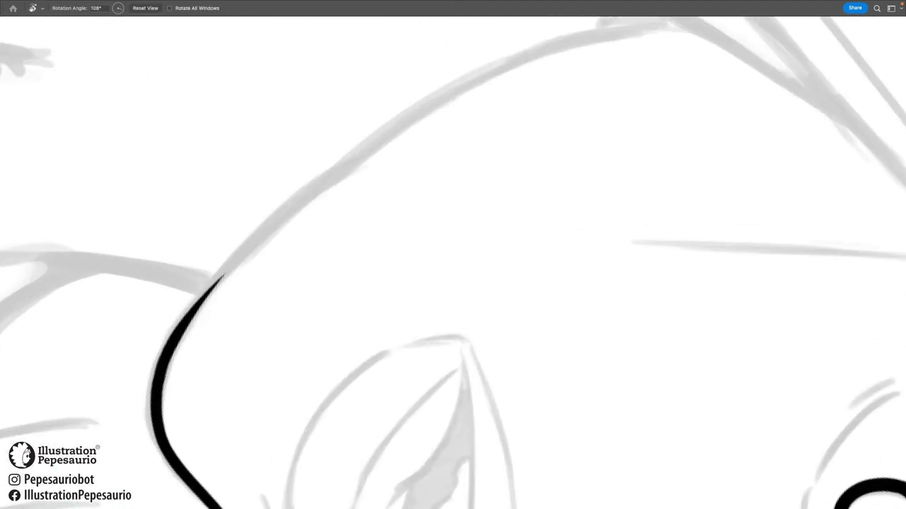
{"action": "key", "text": "b"}
{"action": "key", "text": "ctrl+plus"}
{"action": "key", "text": "ctrl+plus"}
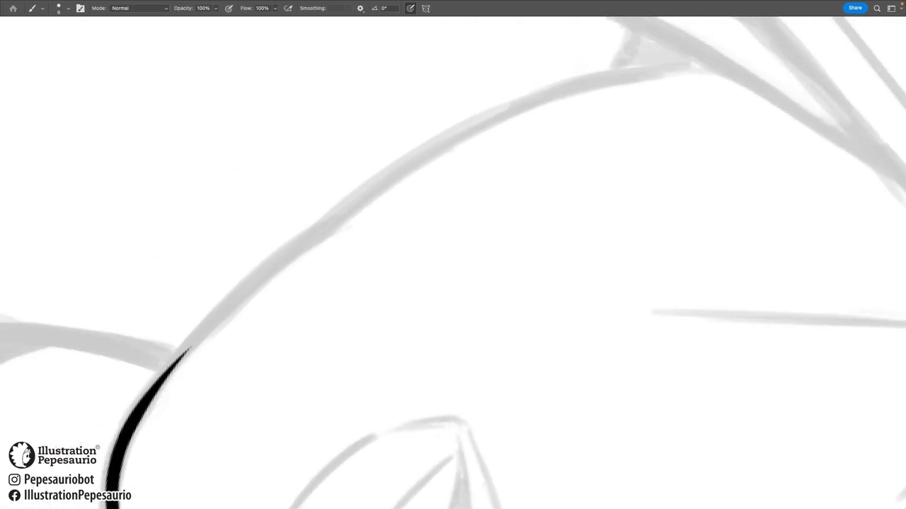
{"action": "left_click_drag", "start_coordinate": [113, 446], "coordinate": [407, 168]}
{"action": "key", "text": "ctrl+z"}
{"action": "left_click_drag", "start_coordinate": [138, 425], "coordinate": [394, 162]}
{"action": "scroll", "coordinate": [453, 261], "scroll_direction": "left", "scroll_amount": 3}
{"action": "scroll", "coordinate": [453, 262], "scroll_direction": "up", "scroll_amount": 2}
{"action": "key", "text": "ctrl+z"}
{"action": "mouse_move", "coordinate": [244, 398]}
{"action": "left_mouse_down"}
{"action": "mouse_move", "coordinate": [447, 227]}
{"action": "mouse_move", "coordinate": [653, 125]}
{"action": "left_mouse_up"}
{"action": "scroll", "coordinate": [453, 261], "scroll_direction": "right", "scroll_amount": 2}
{"action": "key", "text": "ctrl+plus"}
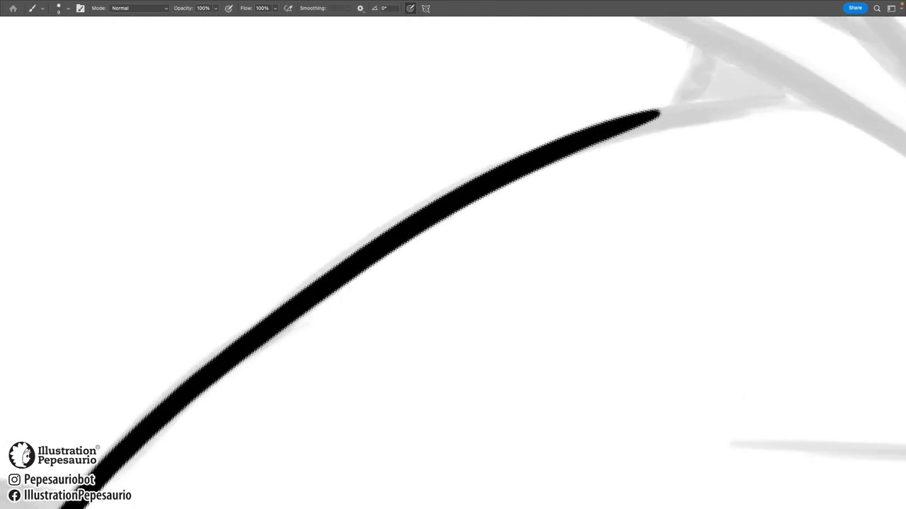
Step: Extend the left jawline until it meets the hair strand beside the neck
{"action": "left_click_drag", "start_coordinate": [566, 167], "coordinate": [756, 141]}
{"action": "key", "text": "ctrl+z"}
{"action": "left_click_drag", "start_coordinate": [566, 167], "coordinate": [769, 134]}
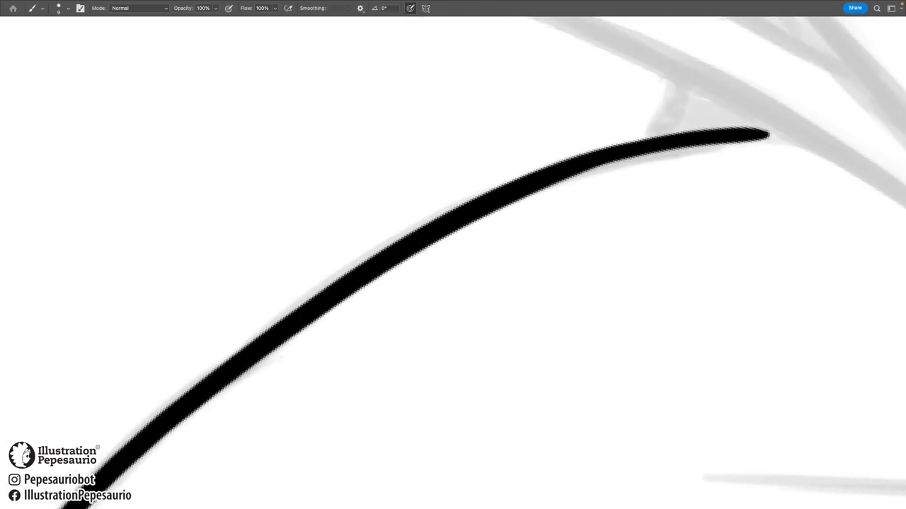
{"action": "key", "text": "ctrl+minus"}
{"action": "key", "text": "ctrl+minus"}
{"action": "key", "text": "ctrl+minus"}
{"action": "key", "text": "ctrl+minus"}
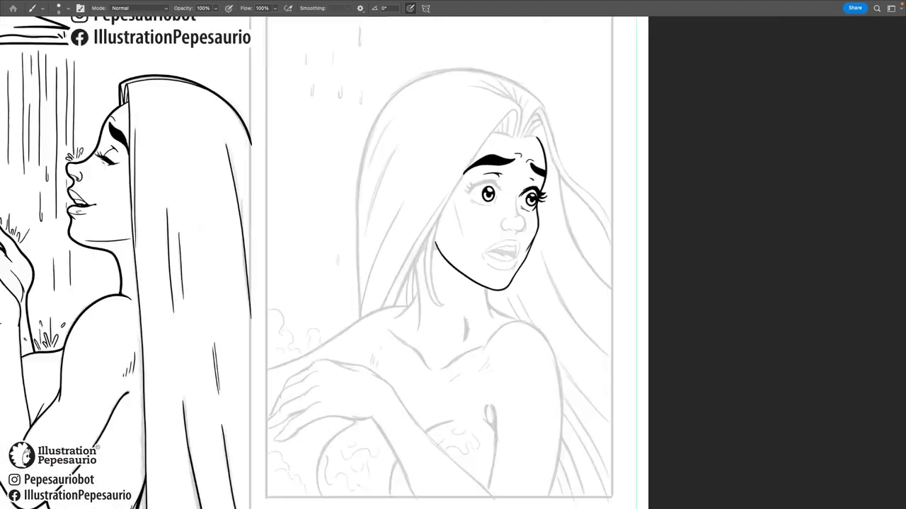
Step: Set the brush size to 7 px and ink the long slanted line on the left cheek
{"action": "key", "text": "ctrl+plus"}
{"action": "key", "text": "ctrl+plus"}
{"action": "key", "text": "ctrl+plus"}
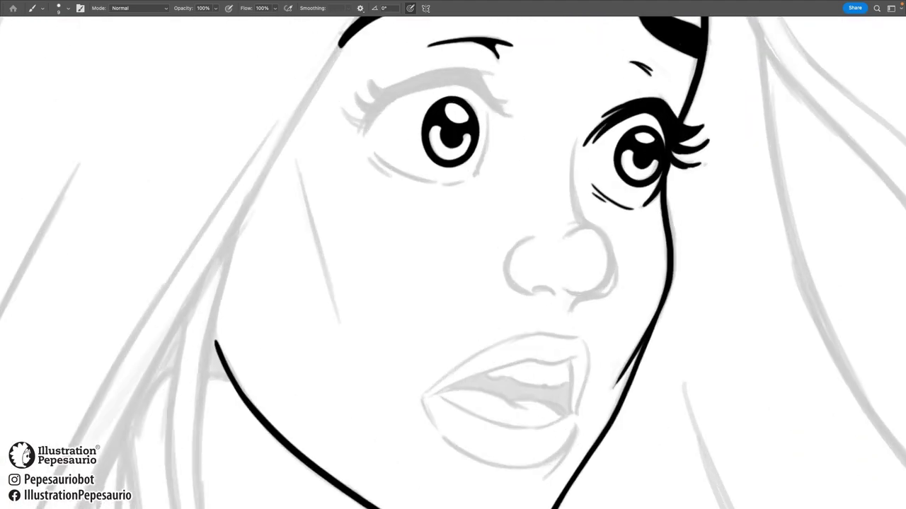
{"action": "right_click", "coordinate": [506, 193]}
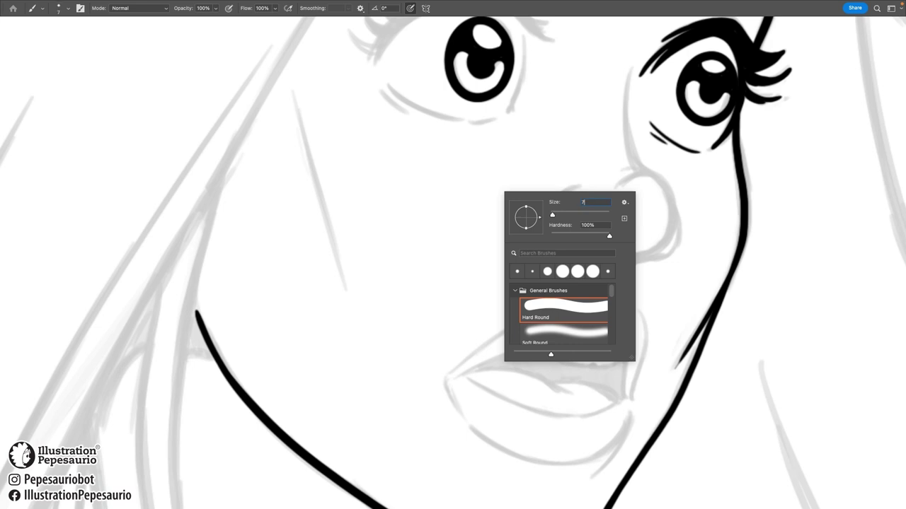
{"action": "key", "text": "Return"}
{"action": "left_click_drag", "start_coordinate": [293, 91], "coordinate": [344, 283]}
{"action": "key", "text": "ctrl+z"}
{"action": "left_click_drag", "start_coordinate": [292, 95], "coordinate": [346, 287]}
Step: Rotate the canvas to 77° and ink the long lower-eyelid line of the left eye
{"action": "key", "text": "ctrl+minus"}
{"action": "key", "text": "ctrl+minus"}
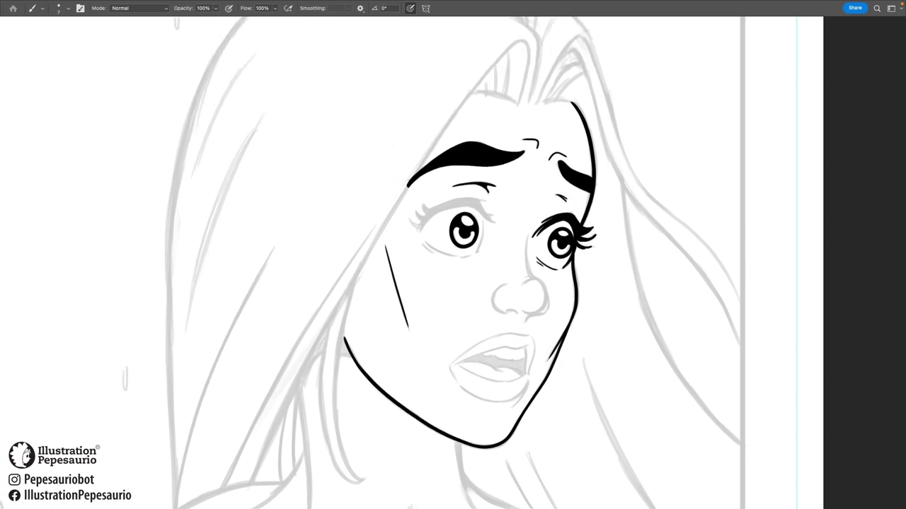
{"action": "key", "text": "ctrl+plus"}
{"action": "key", "text": "ctrl+plus"}
{"action": "key", "text": "ctrl+plus"}
{"action": "key", "text": "ctrl+minus"}
{"action": "key", "text": "ctrl+plus"}
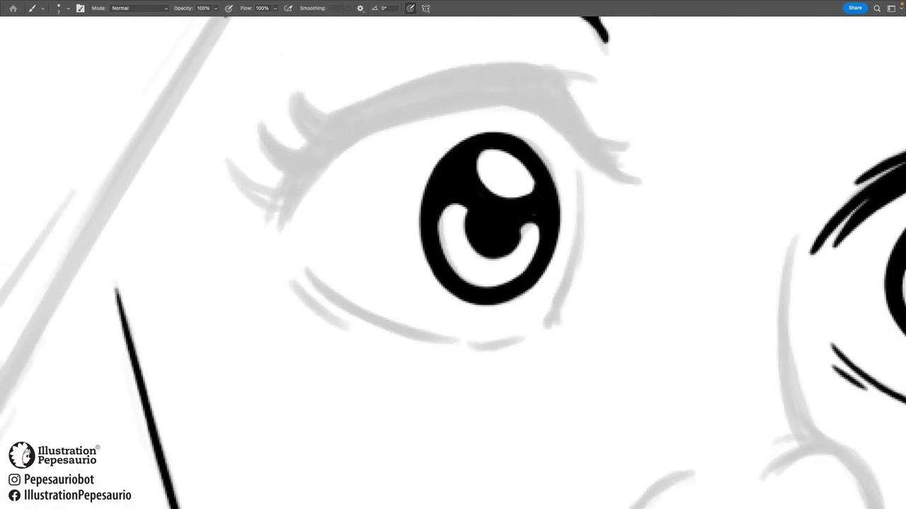
{"action": "key", "text": "r"}
{"action": "left_click_drag", "start_coordinate": [453, 156], "coordinate": [559, 240]}
{"action": "key", "text": "ctrl+plus"}
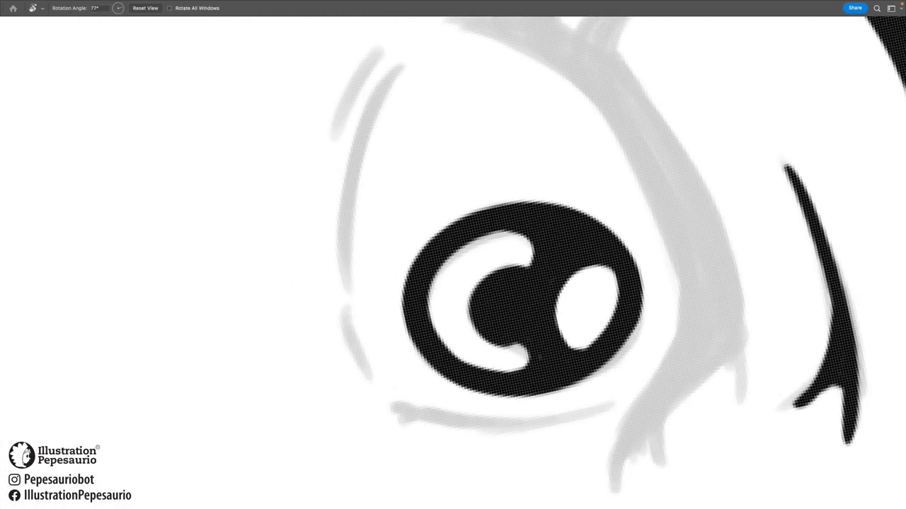
{"action": "key", "text": "b"}
{"action": "mouse_move", "coordinate": [391, 72]}
{"action": "left_mouse_down"}
{"action": "mouse_move", "coordinate": [364, 127]}
{"action": "mouse_move", "coordinate": [342, 286]}
{"action": "left_mouse_up"}
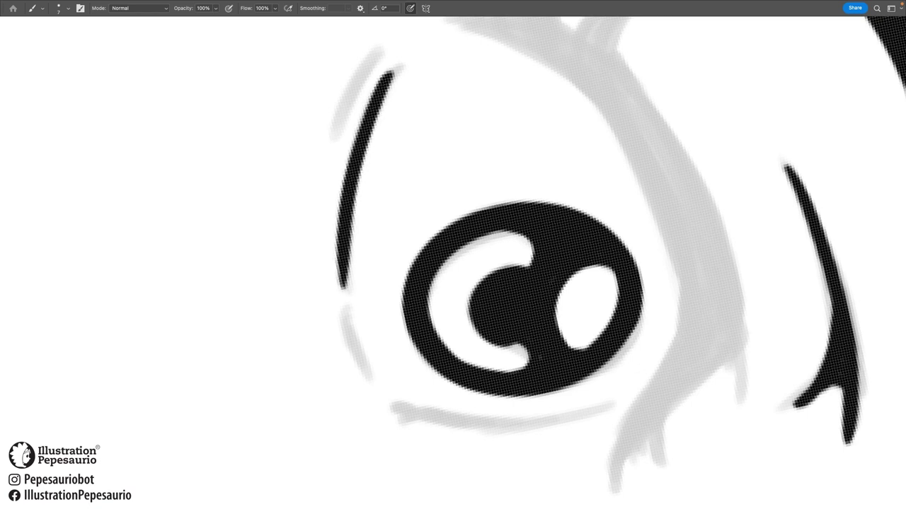
Step: Ink the short lower-eyelid segment near the left eye's inner corner and the thin crease line under its outer corner
{"action": "left_click_drag", "start_coordinate": [343, 300], "coordinate": [378, 392]}
{"action": "key", "text": "ctrl+z"}
{"action": "left_click_drag", "start_coordinate": [343, 300], "coordinate": [380, 392]}
{"action": "scroll", "coordinate": [453, 261], "scroll_direction": "up", "scroll_amount": 3}
{"action": "left_click_drag", "start_coordinate": [388, 119], "coordinate": [326, 240]}
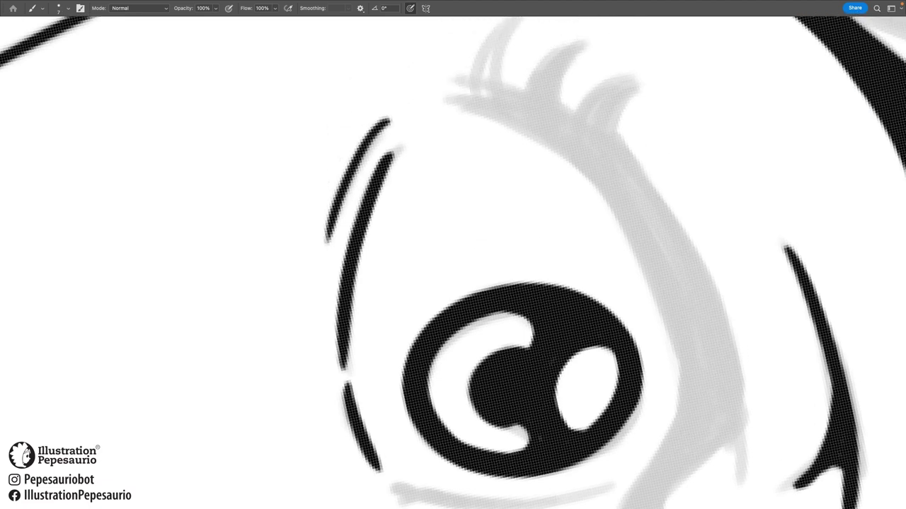
Step: Ink the slightly curved line between the left eye's iris and the nose, ending near the lower eyelid
{"action": "scroll", "coordinate": [453, 262], "scroll_direction": "down", "scroll_amount": 5}
{"action": "scroll", "coordinate": [453, 261], "scroll_direction": "up", "scroll_amount": 3}
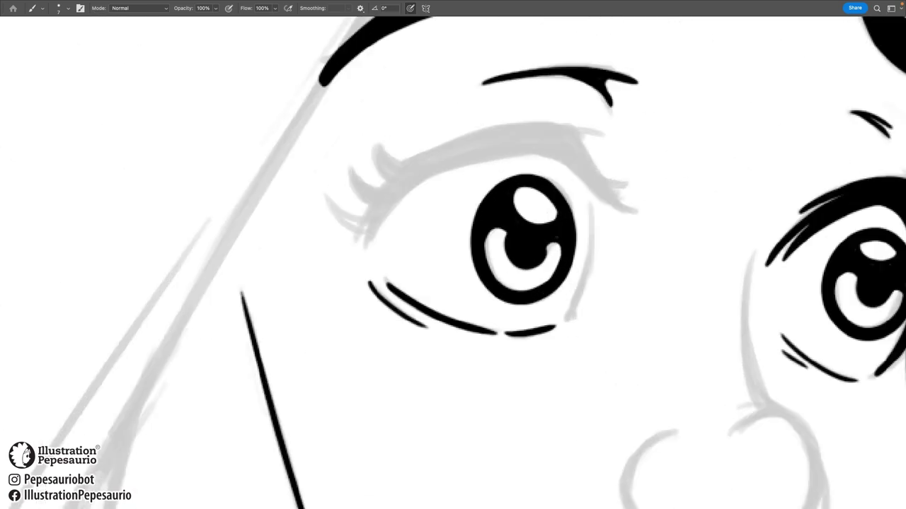
{"action": "scroll", "coordinate": [600, 259], "scroll_direction": "up", "scroll_amount": 5}
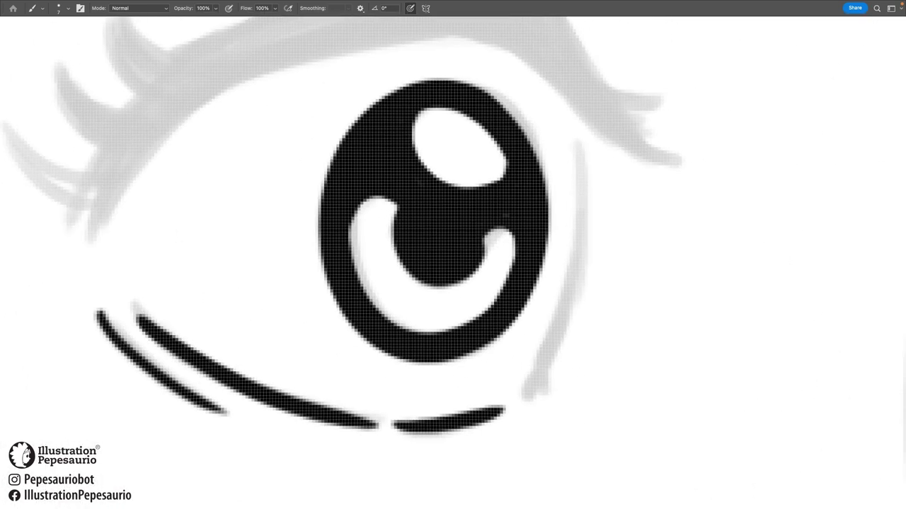
{"action": "mouse_move", "coordinate": [580, 141]}
{"action": "left_mouse_down"}
{"action": "mouse_move", "coordinate": [580, 244]}
{"action": "mouse_move", "coordinate": [542, 359]}
{"action": "mouse_move", "coordinate": [579, 148]}
{"action": "mouse_move", "coordinate": [580, 265]}
{"action": "mouse_move", "coordinate": [527, 392]}
{"action": "left_mouse_up"}
{"action": "key", "text": "ctrl+z"}
{"action": "key", "text": "ctrl+z"}
{"action": "mouse_move", "coordinate": [579, 157]}
{"action": "left_mouse_down"}
{"action": "mouse_move", "coordinate": [569, 286]}
{"action": "mouse_move", "coordinate": [531, 397]}
{"action": "left_mouse_up"}
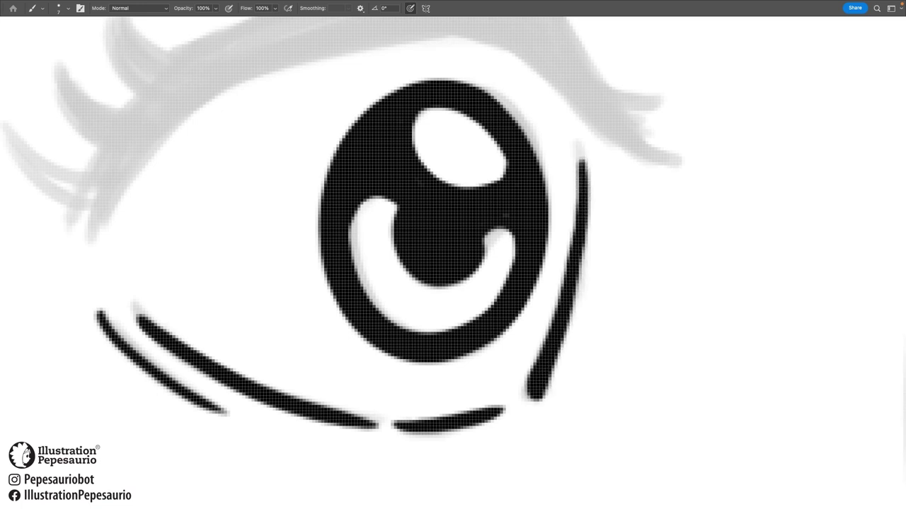
Step: Ink the lower edge of the left eye's upper lid from the outer corner to the pointed inner corner
{"action": "scroll", "coordinate": [453, 255], "scroll_direction": "down", "scroll_amount": 4}
{"action": "scroll", "coordinate": [453, 283], "scroll_direction": "up", "scroll_amount": 4}
{"action": "scroll", "coordinate": [453, 255], "scroll_direction": "up", "scroll_amount": 1}
{"action": "mouse_move", "coordinate": [242, 338]}
{"action": "left_mouse_down"}
{"action": "mouse_move", "coordinate": [402, 182]}
{"action": "mouse_move", "coordinate": [616, 161]}
{"action": "left_mouse_up"}
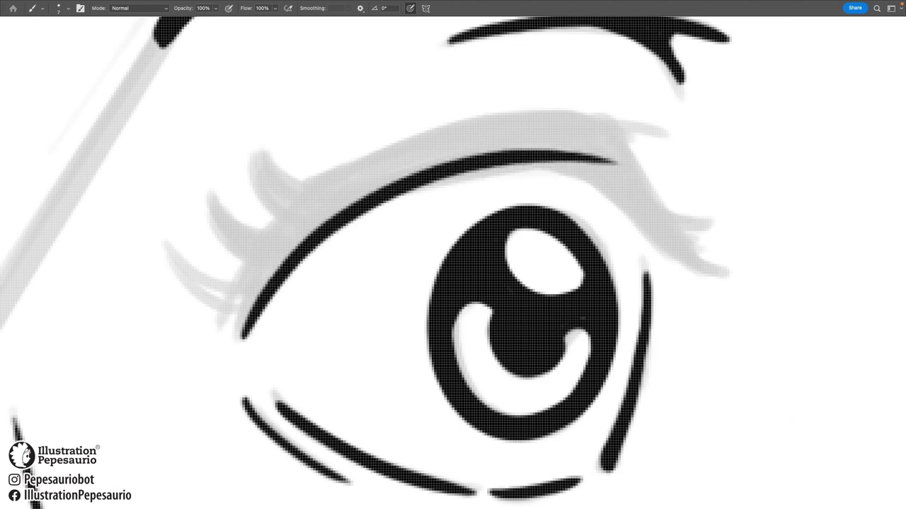
{"action": "mouse_move", "coordinate": [729, 274]}
{"action": "left_mouse_down"}
{"action": "mouse_move", "coordinate": [647, 223]}
{"action": "mouse_move", "coordinate": [403, 177]}
{"action": "left_mouse_up"}
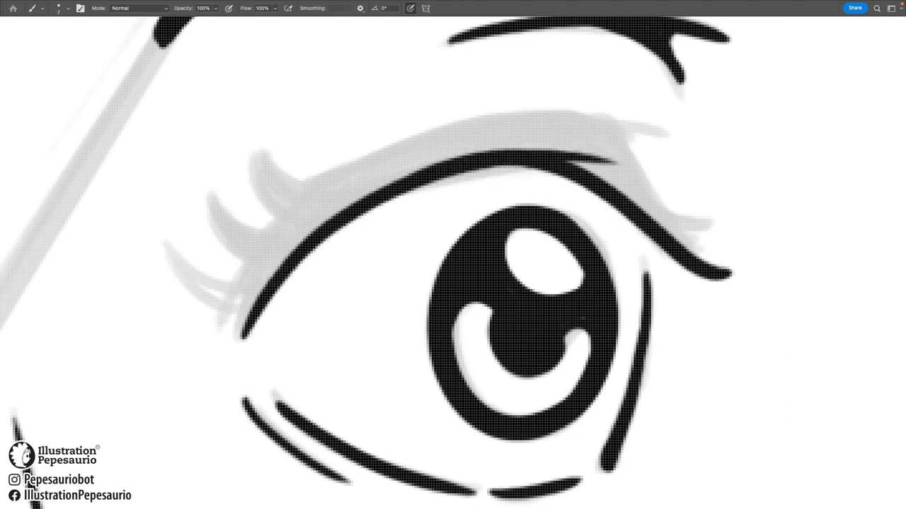
{"action": "mouse_move", "coordinate": [714, 266]}
{"action": "left_mouse_down"}
{"action": "mouse_move", "coordinate": [591, 164]}
{"action": "mouse_move", "coordinate": [382, 181]}
{"action": "left_mouse_up"}
{"action": "mouse_move", "coordinate": [644, 212]}
{"action": "left_mouse_down"}
{"action": "mouse_move", "coordinate": [467, 169]}
{"action": "mouse_move", "coordinate": [386, 177]}
{"action": "left_mouse_up"}
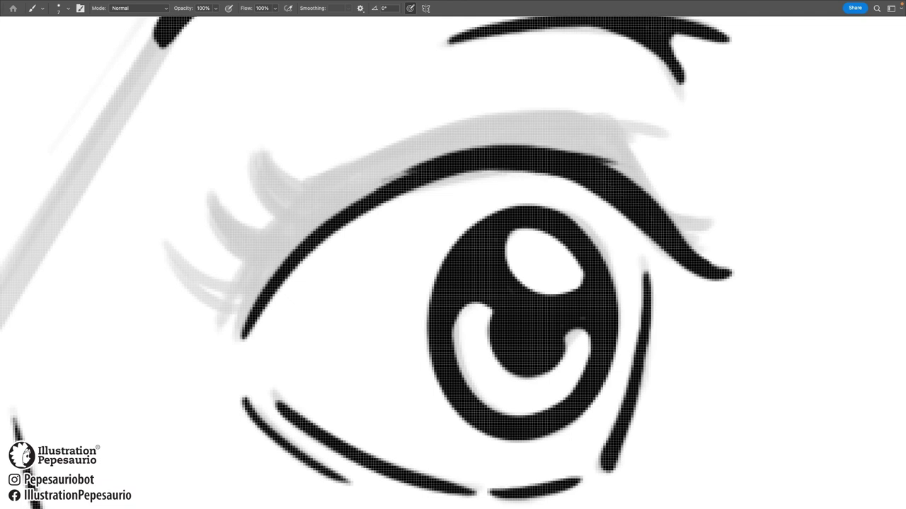
{"action": "mouse_move", "coordinate": [669, 230]}
{"action": "left_mouse_down"}
{"action": "mouse_move", "coordinate": [713, 225]}
{"action": "mouse_move", "coordinate": [617, 167]}
{"action": "left_mouse_up"}
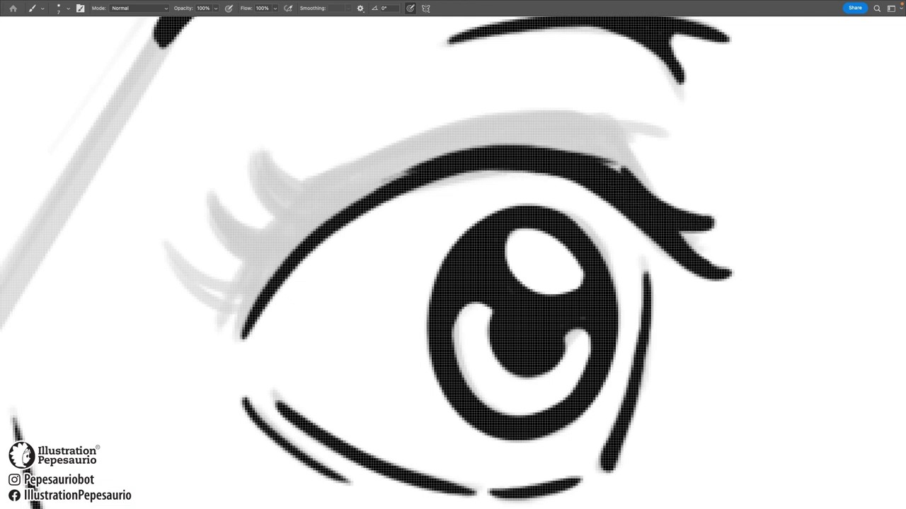
Step: Ink the upper edge of the left eye's upper lid with its inner pointed tip and fill the band solid black
{"action": "mouse_move", "coordinate": [665, 204]}
{"action": "left_mouse_down"}
{"action": "mouse_move", "coordinate": [643, 182]}
{"action": "mouse_move", "coordinate": [441, 151]}
{"action": "left_mouse_up"}
{"action": "mouse_move", "coordinate": [616, 161]}
{"action": "left_mouse_down"}
{"action": "mouse_move", "coordinate": [315, 212]}
{"action": "mouse_move", "coordinate": [576, 133]}
{"action": "mouse_move", "coordinate": [322, 205]}
{"action": "left_mouse_up"}
{"action": "mouse_move", "coordinate": [577, 131]}
{"action": "left_mouse_down"}
{"action": "mouse_move", "coordinate": [315, 201]}
{"action": "mouse_move", "coordinate": [280, 228]}
{"action": "left_mouse_up"}
{"action": "left_click_drag", "start_coordinate": [661, 131], "coordinate": [322, 186]}
{"action": "left_click_drag", "start_coordinate": [526, 119], "coordinate": [362, 162]}
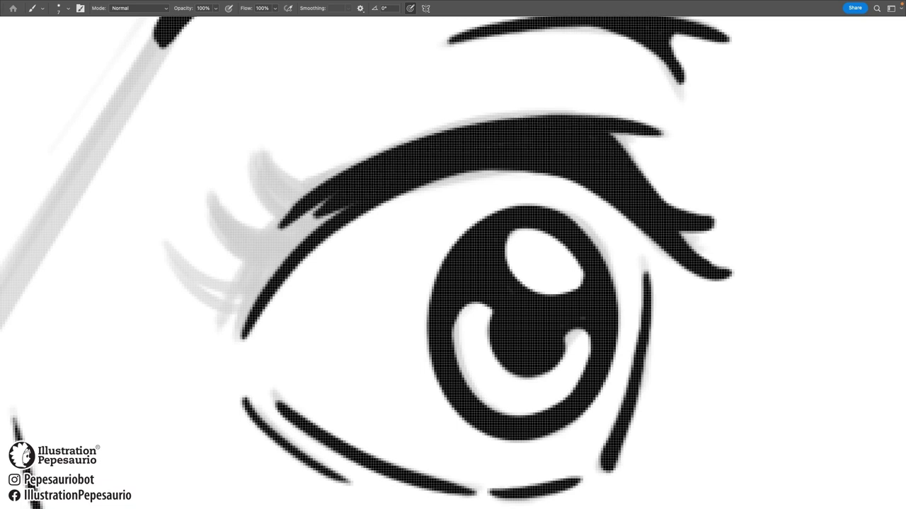
{"action": "left_click_drag", "start_coordinate": [555, 117], "coordinate": [469, 124]}
Step: Thicken the outer part of the left upper lid with black strokes that taper toward the outer corner
{"action": "mouse_move", "coordinate": [588, 118]}
{"action": "left_mouse_down"}
{"action": "mouse_move", "coordinate": [312, 210]}
{"action": "mouse_move", "coordinate": [239, 305]}
{"action": "left_mouse_up"}
{"action": "mouse_move", "coordinate": [317, 213]}
{"action": "left_mouse_down"}
{"action": "mouse_move", "coordinate": [253, 296]}
{"action": "mouse_move", "coordinate": [228, 311]}
{"action": "left_mouse_up"}
{"action": "left_click_drag", "start_coordinate": [298, 248], "coordinate": [219, 336]}
{"action": "left_click_drag", "start_coordinate": [300, 231], "coordinate": [220, 332]}
{"action": "left_click_drag", "start_coordinate": [322, 207], "coordinate": [238, 293]}
{"action": "left_click_drag", "start_coordinate": [293, 209], "coordinate": [223, 318]}
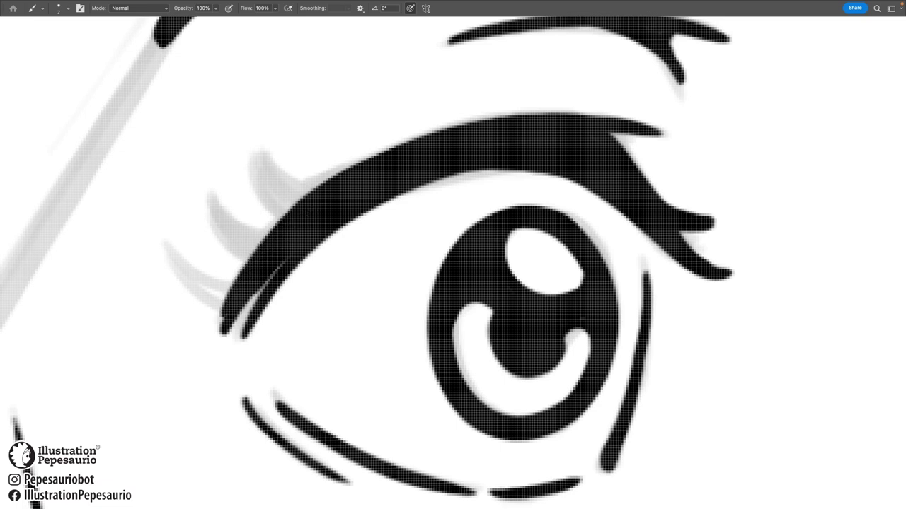
Step: Show Horor Stories 01 Pag 01 sketch.jpg beside the inked page and examine the woman's head in it
{"action": "key", "text": "ctrl+0"}
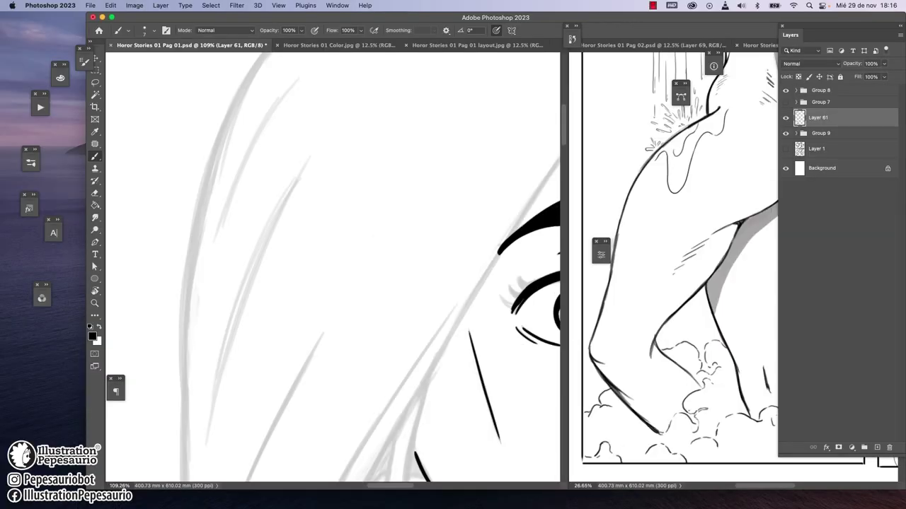
{"action": "scroll", "coordinate": [333, 269], "scroll_direction": "right", "scroll_amount": 5}
{"action": "scroll", "coordinate": [332, 269], "scroll_direction": "down", "scroll_amount": 2}
{"action": "key", "text": "ctrl+Tab"}
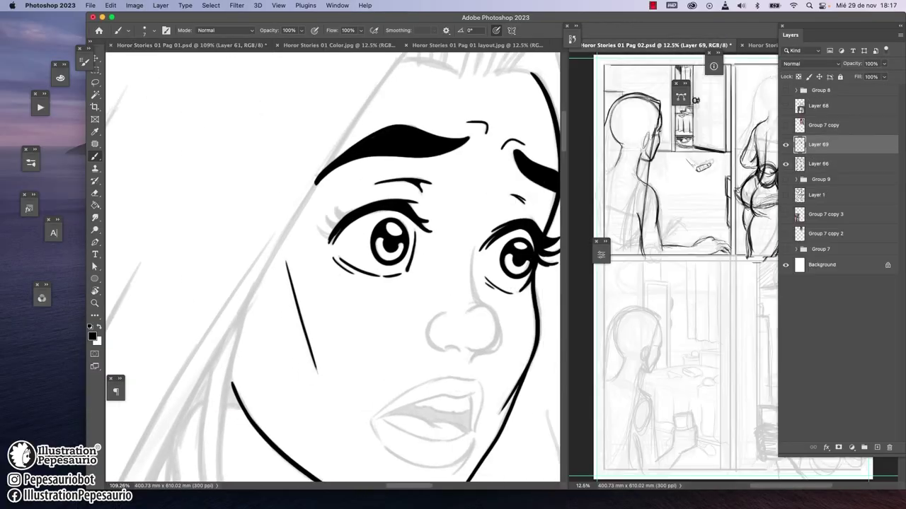
{"action": "key", "text": "ctrl+Tab"}
{"action": "key", "text": "Tab"}
{"action": "scroll", "coordinate": [701, 262], "scroll_direction": "up", "scroll_amount": 5}
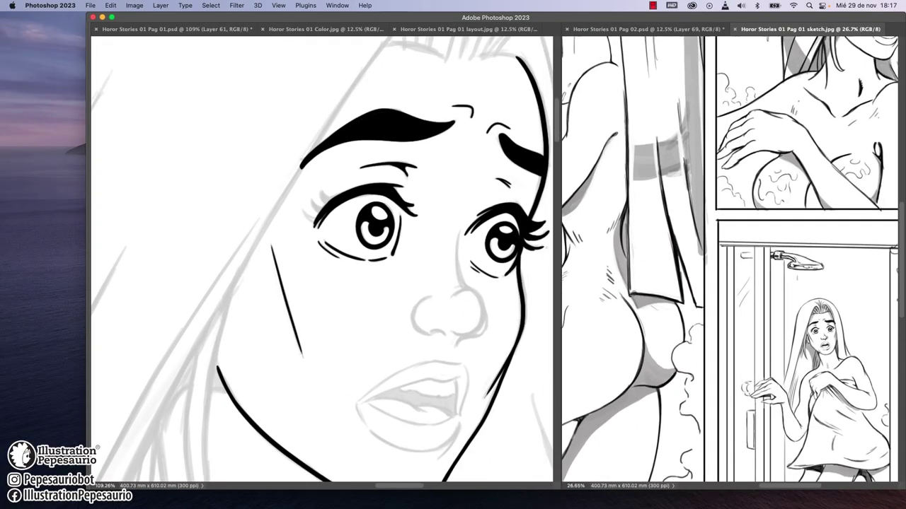
{"action": "scroll", "coordinate": [714, 142], "scroll_direction": "up", "scroll_amount": 5}
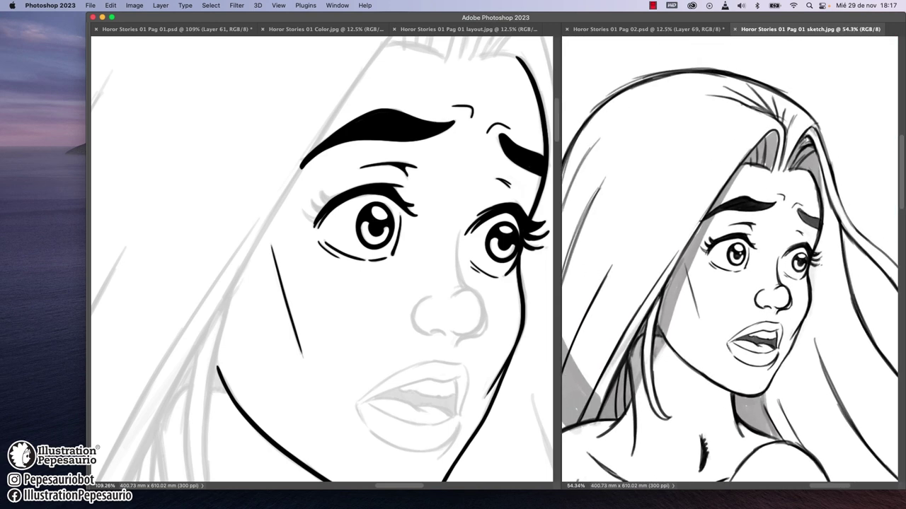
{"action": "key", "text": "ctrl+Tab"}
Step: Refine the contour of the left upper lid's outer end and undo the overly wide outline stroke
{"action": "scroll", "coordinate": [470, 257], "scroll_direction": "up", "scroll_amount": 5}
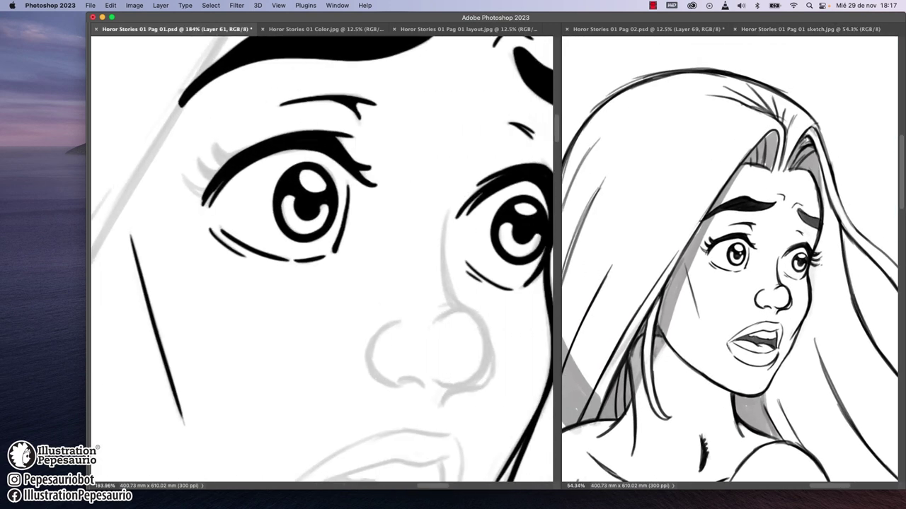
{"action": "scroll", "coordinate": [319, 262], "scroll_direction": "up", "scroll_amount": 3}
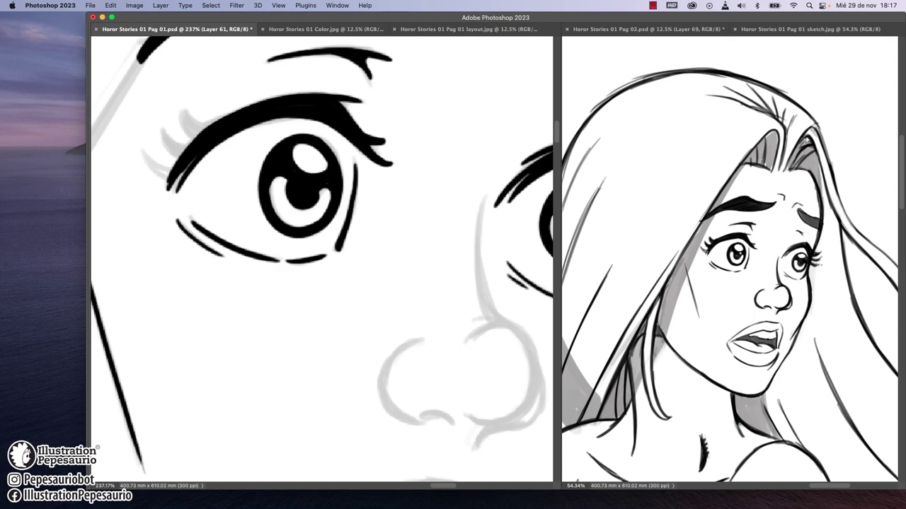
{"action": "scroll", "coordinate": [322, 261], "scroll_direction": "left", "scroll_amount": 3}
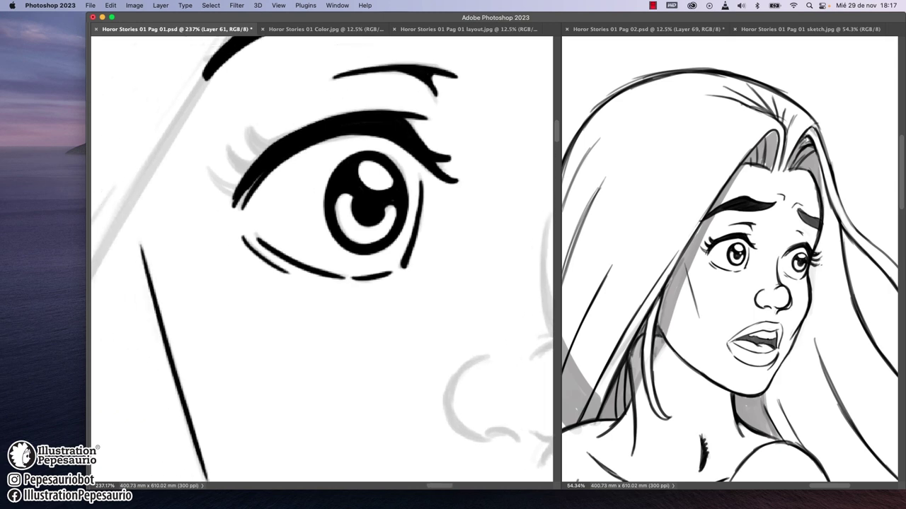
{"action": "scroll", "coordinate": [102, 88], "scroll_direction": "up", "scroll_amount": 3}
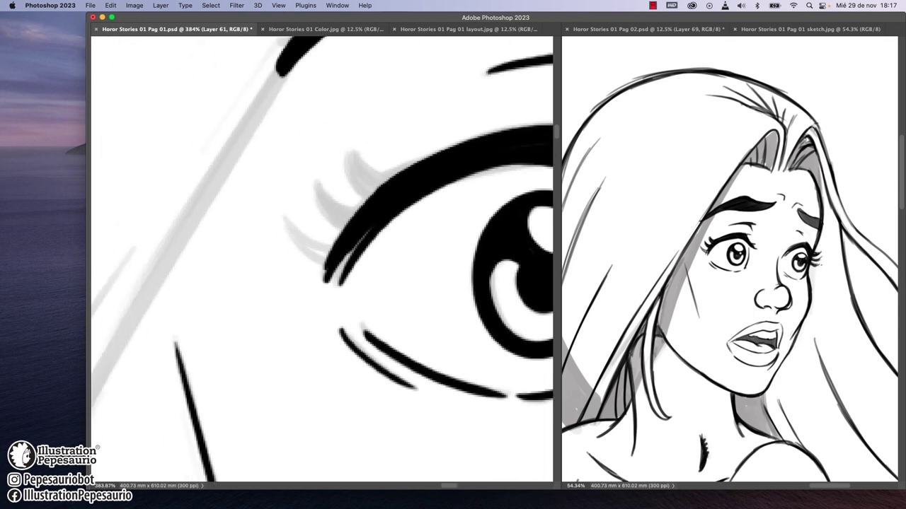
{"action": "left_click_drag", "start_coordinate": [343, 232], "coordinate": [324, 282]}
{"action": "left_click_drag", "start_coordinate": [352, 217], "coordinate": [325, 283]}
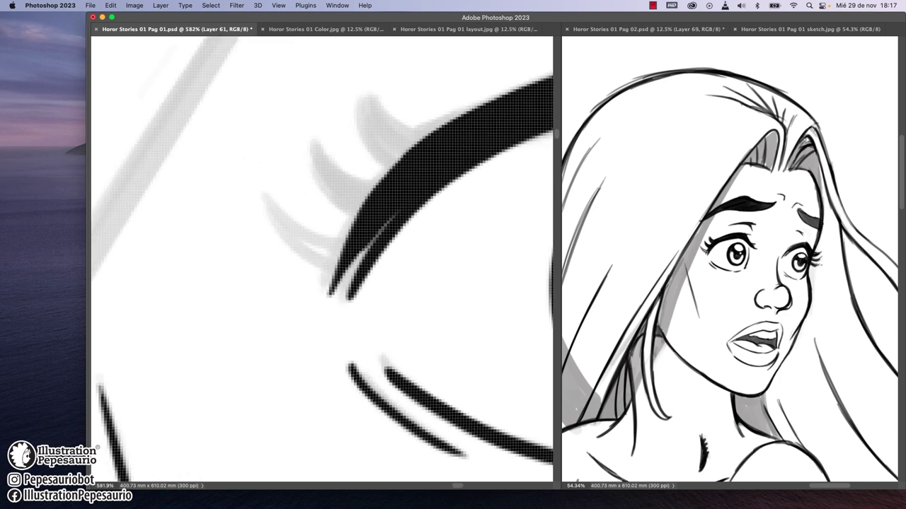
{"action": "left_click_drag", "start_coordinate": [456, 113], "coordinate": [329, 280]}
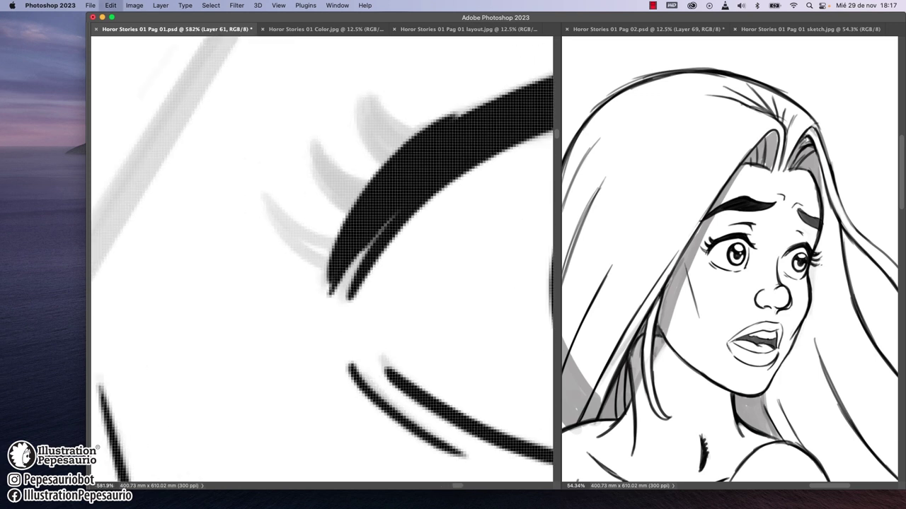
{"action": "key", "text": "super+z"}
Step: Ink the two outermost curved eyelashes at the left eye's outer corner
{"action": "left_click_drag", "start_coordinate": [337, 248], "coordinate": [284, 228]}
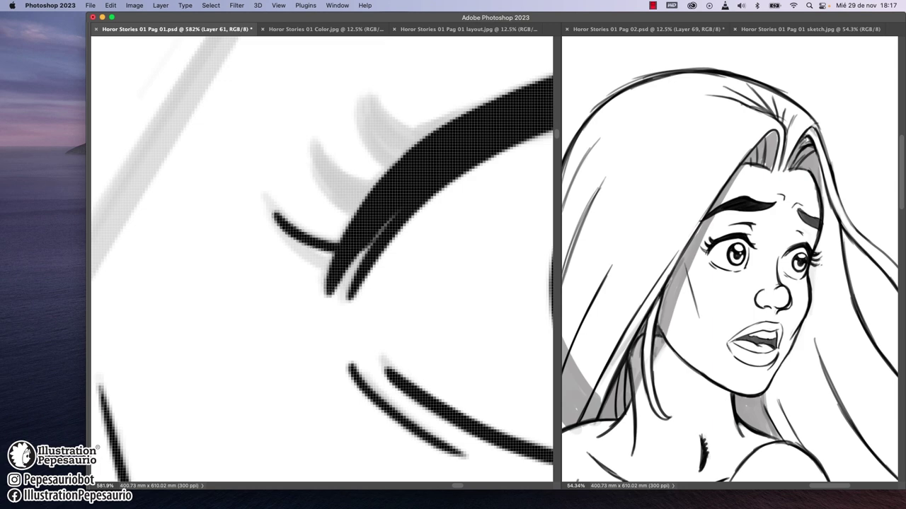
{"action": "left_click_drag", "start_coordinate": [333, 260], "coordinate": [269, 201]}
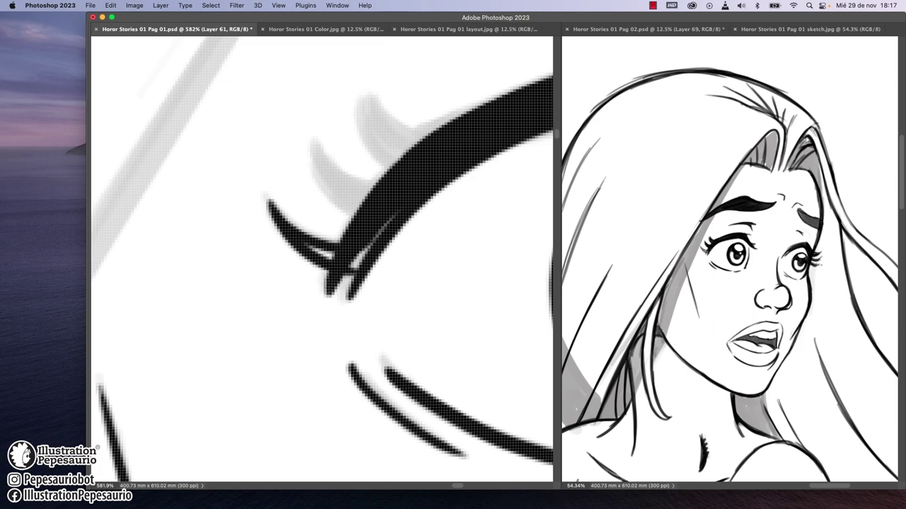
{"action": "scroll", "coordinate": [352, 165], "scroll_direction": "up", "scroll_amount": 2}
{"action": "left_click_drag", "start_coordinate": [364, 244], "coordinate": [290, 135]}
{"action": "left_click_drag", "start_coordinate": [399, 211], "coordinate": [297, 133]}
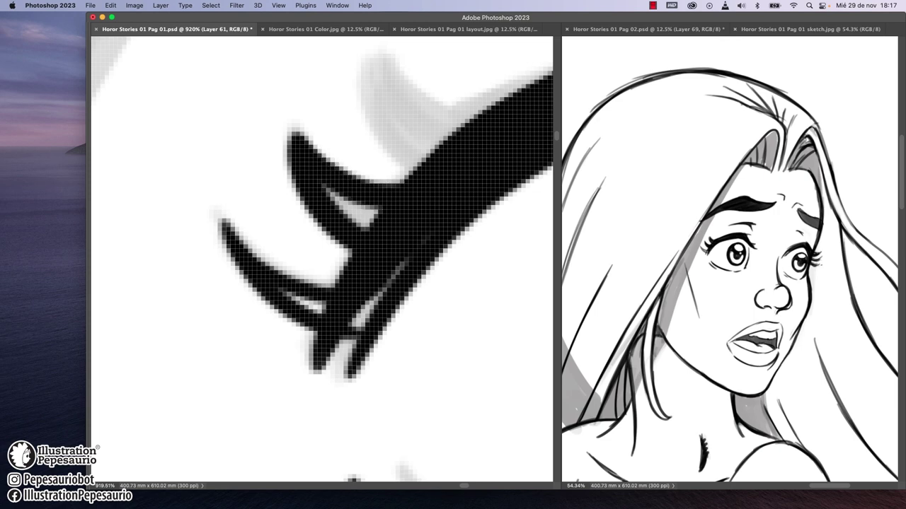
Step: Ink the third curved eyelash above the other two on the left eye's upper lid, redoing its unsatisfactory stroke
{"action": "scroll", "coordinate": [340, 247], "scroll_direction": "down", "scroll_amount": 3}
{"action": "scroll", "coordinate": [340, 247], "scroll_direction": "up", "scroll_amount": 2}
{"action": "left_click_drag", "start_coordinate": [339, 331], "coordinate": [294, 283]}
{"action": "left_click_drag", "start_coordinate": [375, 311], "coordinate": [315, 306]}
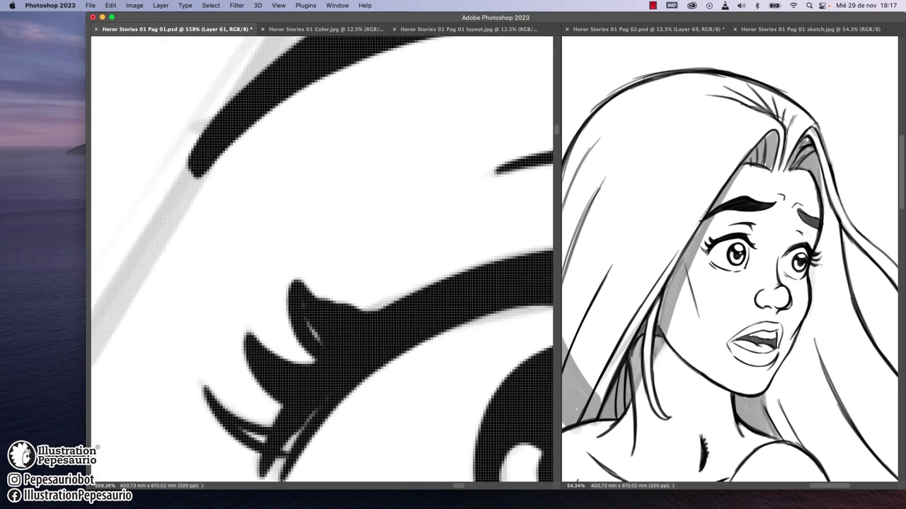
{"action": "key", "text": "ctrl+z"}
{"action": "left_click_drag", "start_coordinate": [347, 347], "coordinate": [306, 305]}
Step: Ink the curved nose-bridge line from beside the right eye down to the top of the nose tip
{"action": "scroll", "coordinate": [322, 258], "scroll_direction": "down", "scroll_amount": 5}
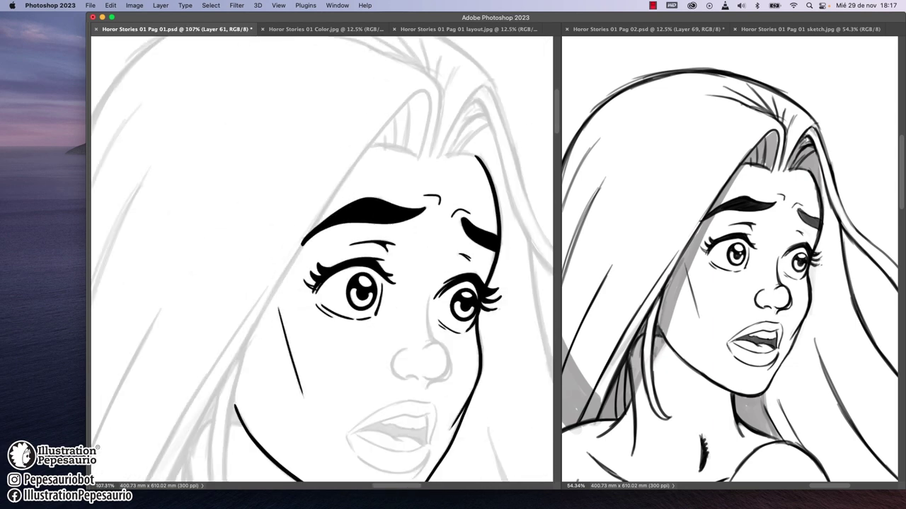
{"action": "scroll", "coordinate": [322, 258], "scroll_direction": "up", "scroll_amount": 2}
{"action": "scroll", "coordinate": [368, 283], "scroll_direction": "up", "scroll_amount": 6}
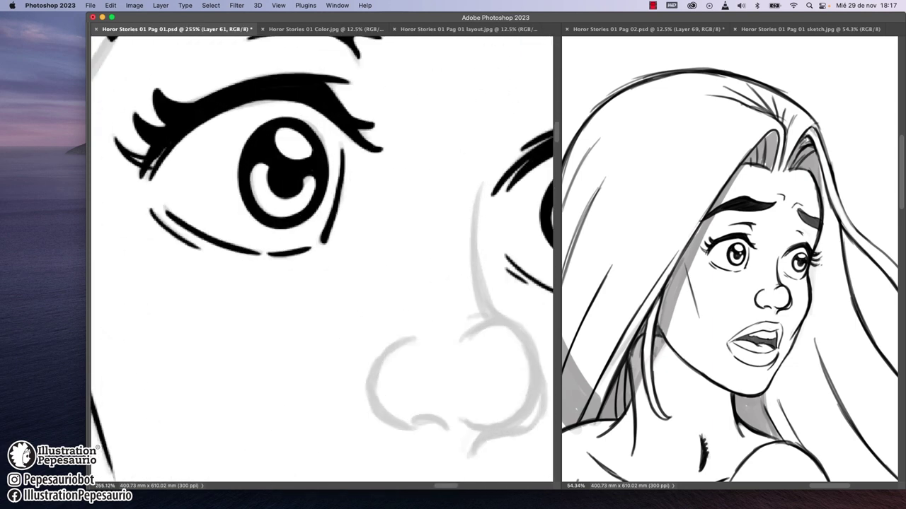
{"action": "left_click_drag", "start_coordinate": [424, 127], "coordinate": [447, 297]}
{"action": "key", "text": "super+z"}
{"action": "mouse_move", "coordinate": [424, 116]}
{"action": "left_mouse_down"}
{"action": "mouse_move", "coordinate": [415, 193]}
{"action": "mouse_move", "coordinate": [462, 316]}
{"action": "left_mouse_up"}
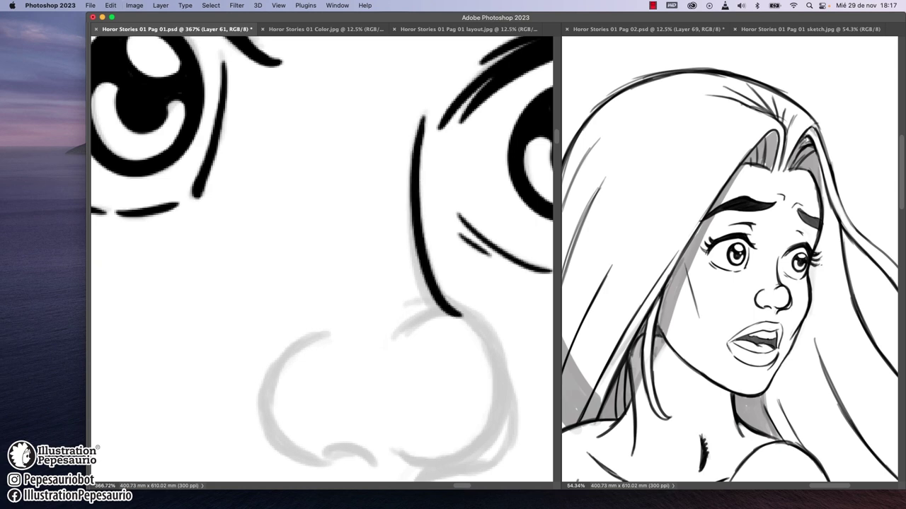
{"action": "key", "text": "super+z"}
{"action": "mouse_move", "coordinate": [420, 127]}
{"action": "left_mouse_down"}
{"action": "mouse_move", "coordinate": [413, 190]}
{"action": "mouse_move", "coordinate": [428, 290]}
{"action": "left_mouse_up"}
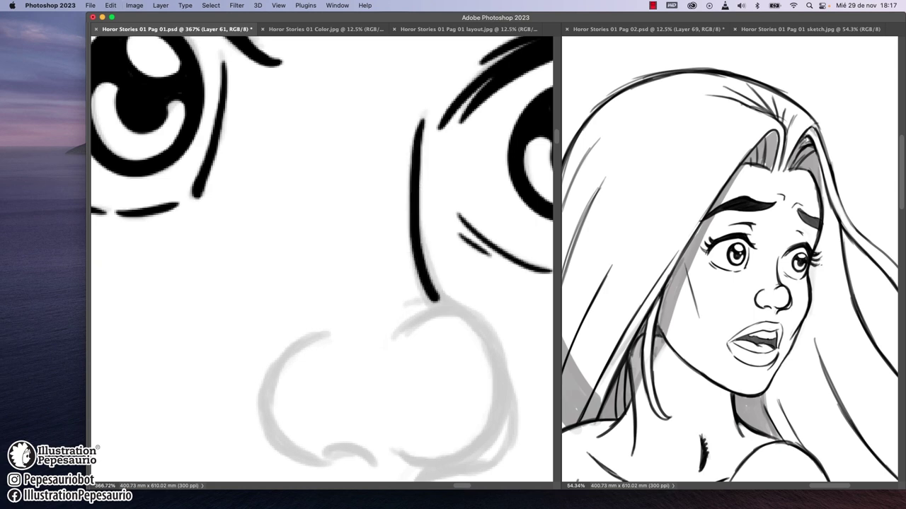
Step: Examine the woman's nose and face in Horor Stories 01 Color.jpg, then return to Horor Stories 01 Pag 01.psd
{"action": "scroll", "coordinate": [322, 259], "scroll_direction": "down", "scroll_amount": 5}
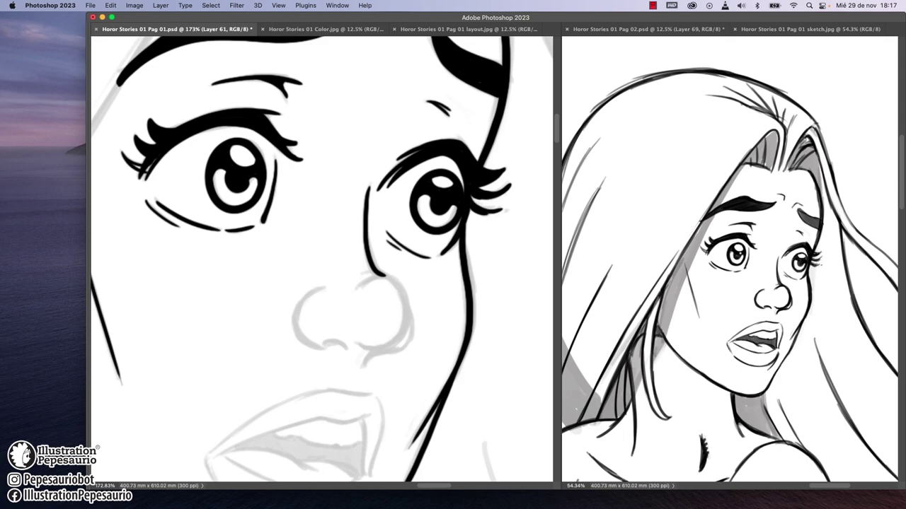
{"action": "scroll", "coordinate": [322, 259], "scroll_direction": "down", "scroll_amount": 2}
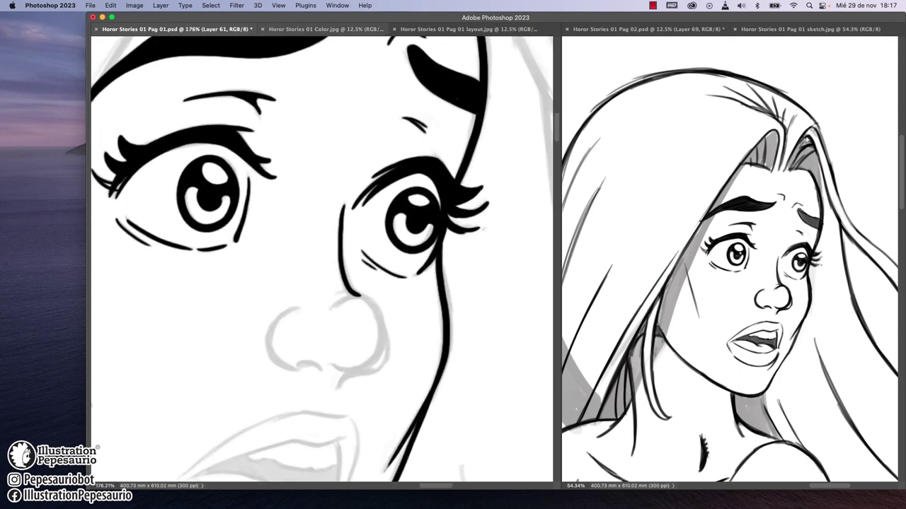
{"action": "left_click", "coordinate": [326, 29]}
{"action": "scroll", "coordinate": [237, 305], "scroll_direction": "up", "scroll_amount": 3}
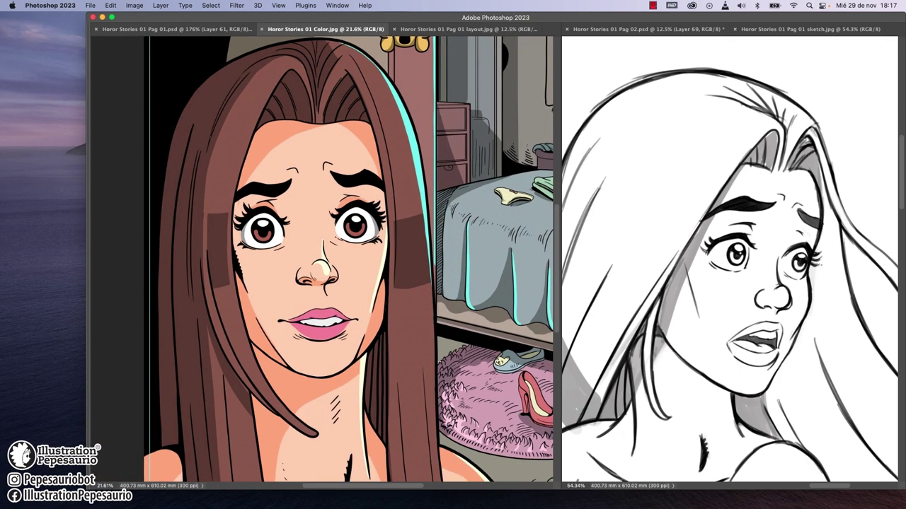
{"action": "scroll", "coordinate": [322, 259], "scroll_direction": "down", "scroll_amount": 3}
{"action": "scroll", "coordinate": [322, 259], "scroll_direction": "up", "scroll_amount": 2}
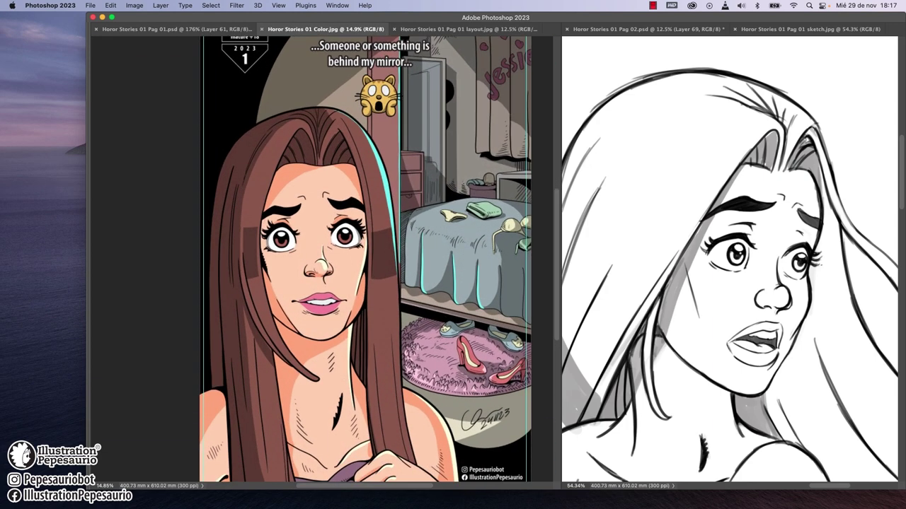
{"action": "left_click", "coordinate": [177, 29]}
Step: Ink the short arc over the top of the nose tip, joining the lower end of the nose-bridge line
{"action": "scroll", "coordinate": [322, 259], "scroll_direction": "down", "scroll_amount": 3}
{"action": "scroll", "coordinate": [322, 259], "scroll_direction": "up", "scroll_amount": 2}
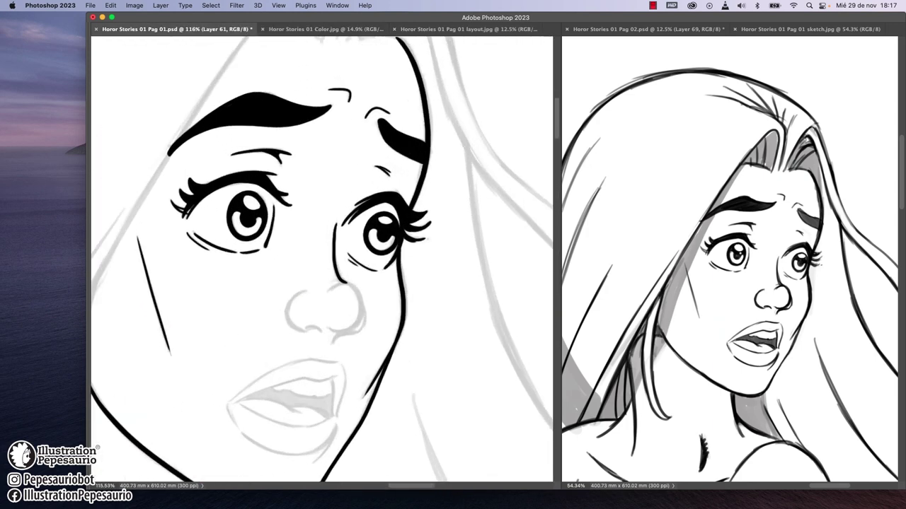
{"action": "scroll", "coordinate": [322, 259], "scroll_direction": "up", "scroll_amount": 2}
{"action": "scroll", "coordinate": [339, 361], "scroll_direction": "up", "scroll_amount": 5}
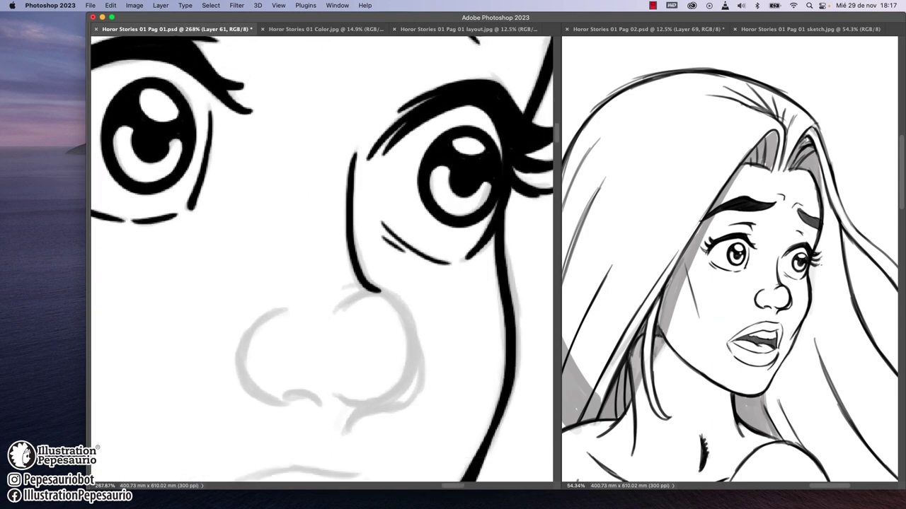
{"action": "left_click_drag", "start_coordinate": [338, 252], "coordinate": [447, 221]}
{"action": "scroll", "coordinate": [322, 259], "scroll_direction": "down", "scroll_amount": 1}
{"action": "key", "text": "super+z"}
{"action": "left_click_drag", "start_coordinate": [322, 240], "coordinate": [442, 221]}
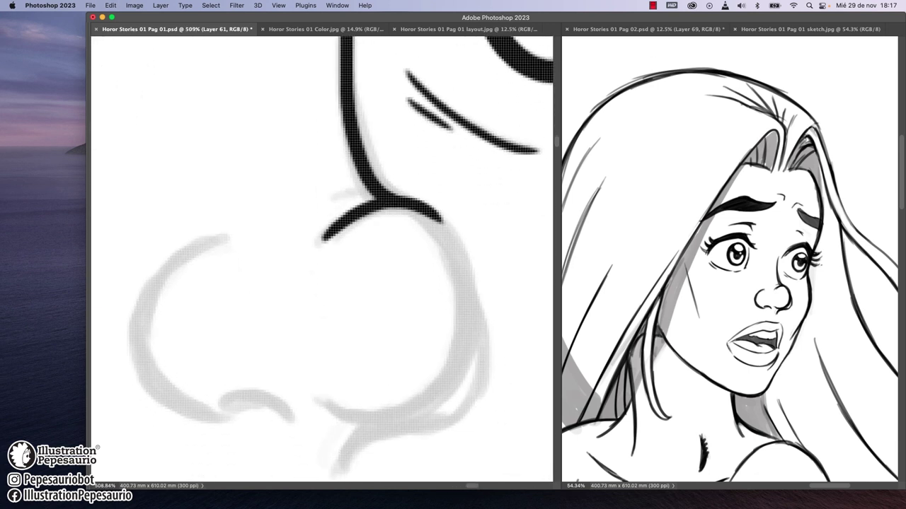
Step: Replace the nose-tip arc with one longer curve running over the top and down the right side of the tip, retrying unsatisfactory strokes
{"action": "key", "text": "super+z"}
{"action": "mouse_move", "coordinate": [322, 238]}
{"action": "left_mouse_down"}
{"action": "mouse_move", "coordinate": [442, 221]}
{"action": "mouse_move", "coordinate": [460, 247]}
{"action": "mouse_move", "coordinate": [446, 239]}
{"action": "left_mouse_up"}
{"action": "key", "text": "super+z"}
{"action": "key", "text": "super+z"}
{"action": "mouse_move", "coordinate": [319, 242]}
{"action": "left_mouse_down"}
{"action": "mouse_move", "coordinate": [456, 273]}
{"action": "mouse_move", "coordinate": [323, 245]}
{"action": "mouse_move", "coordinate": [467, 283]}
{"action": "mouse_move", "coordinate": [460, 378]}
{"action": "left_mouse_up"}
{"action": "key", "text": "super+z"}
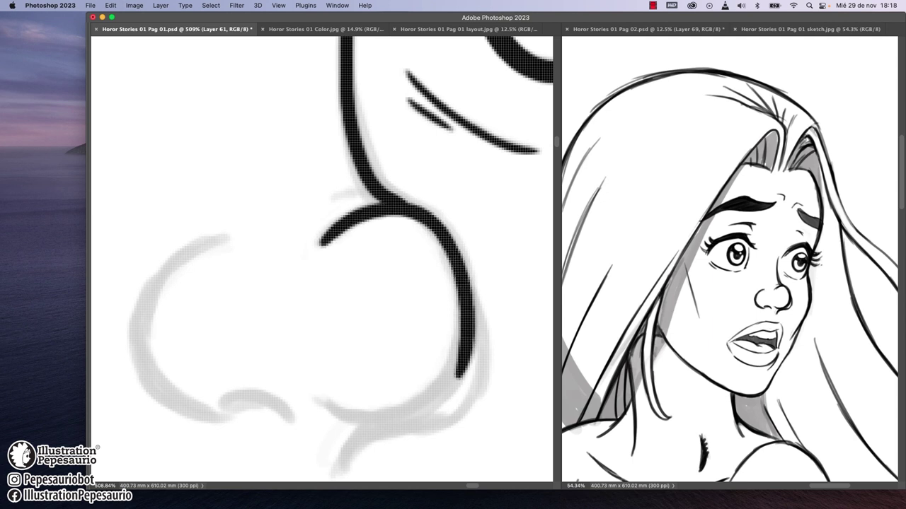
Step: Ink the rest of the nose-tip contour down the right side and around its underside, following the pencil sketch
{"action": "scroll", "coordinate": [322, 259], "scroll_direction": "down", "scroll_amount": 3}
{"action": "mouse_move", "coordinate": [446, 193]}
{"action": "left_mouse_down"}
{"action": "mouse_move", "coordinate": [393, 311]}
{"action": "mouse_move", "coordinate": [445, 206]}
{"action": "mouse_move", "coordinate": [329, 318]}
{"action": "left_mouse_up"}
{"action": "key", "text": "super+z"}
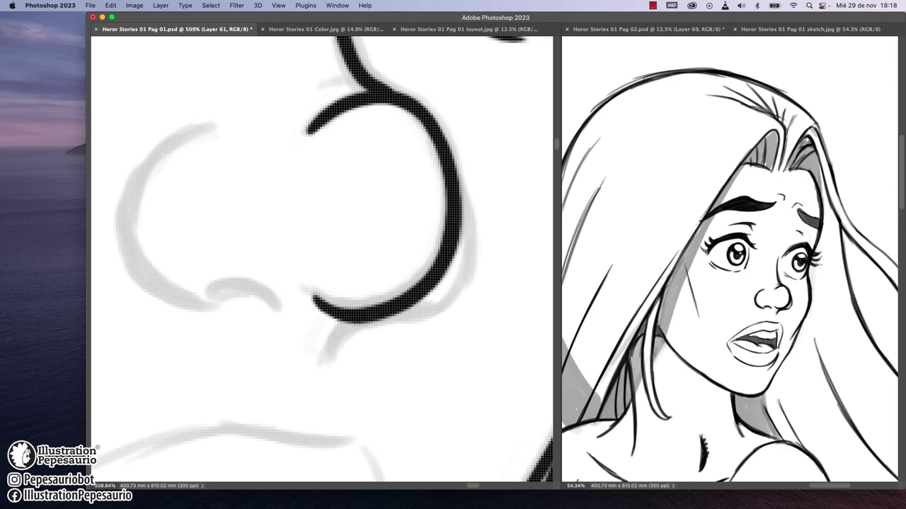
{"action": "scroll", "coordinate": [324, 255], "scroll_direction": "down", "scroll_amount": 10}
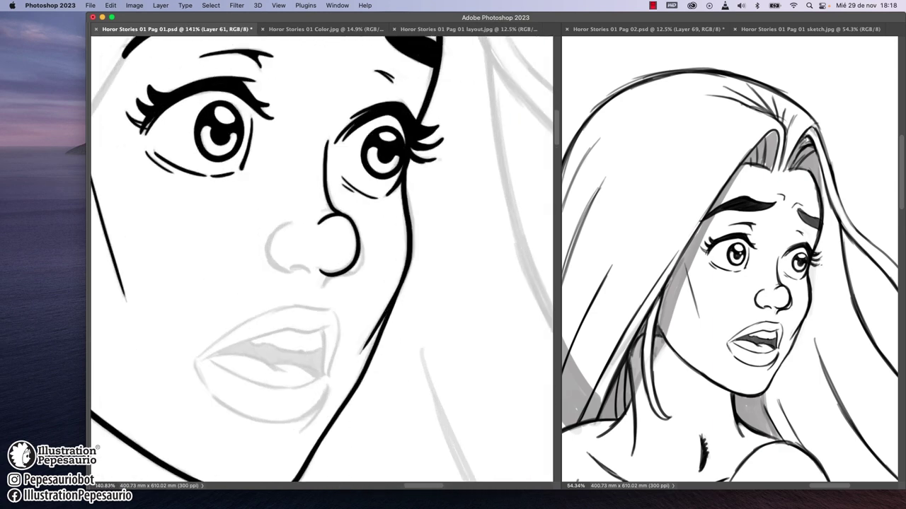
Step: Ink the thin outer nostril curve along the lower right side of the nose tip, just outside its contour
{"action": "scroll", "coordinate": [323, 266], "scroll_direction": "up", "scroll_amount": 10}
{"action": "left_click_drag", "start_coordinate": [315, 292], "coordinate": [465, 248]}
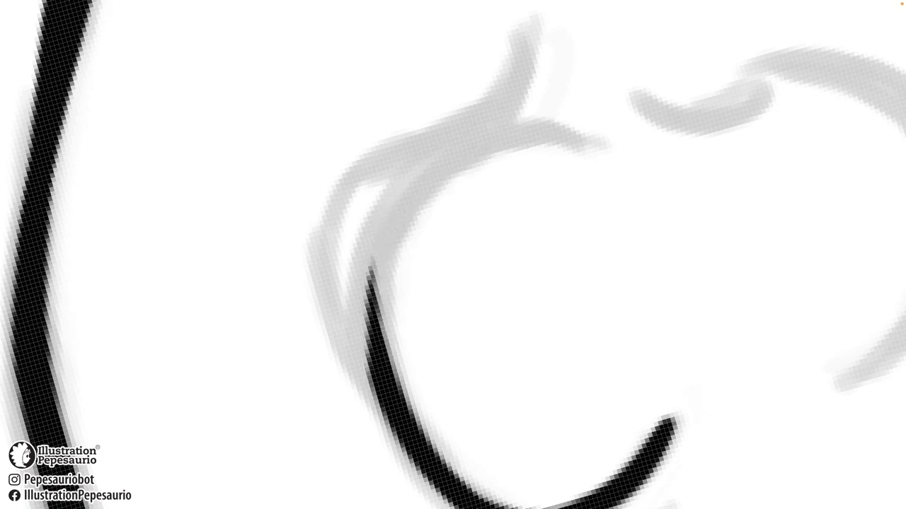
{"action": "left_click_drag", "start_coordinate": [570, 136], "coordinate": [366, 304]}
{"action": "left_click_drag", "start_coordinate": [370, 163], "coordinate": [357, 396]}
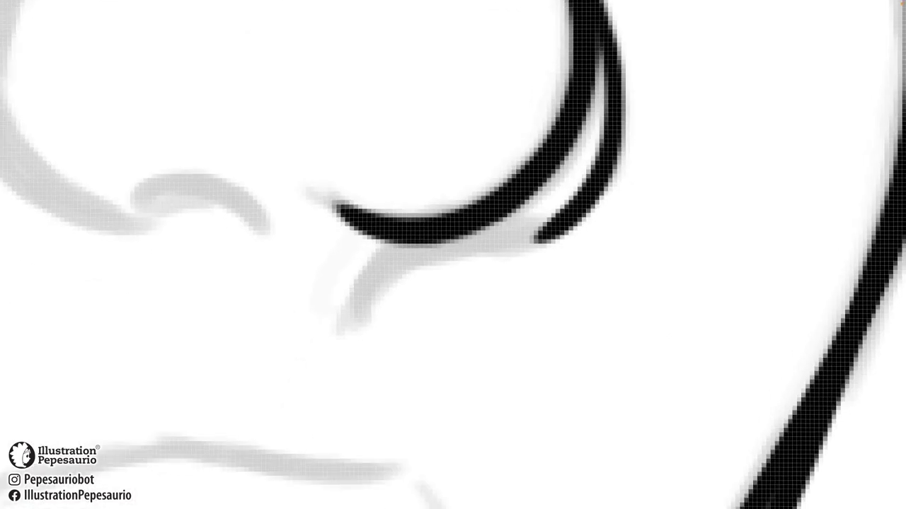
Step: Ink the short line curving down beneath the nose tip and the left nostril's rounded wing with its small arch
{"action": "mouse_move", "coordinate": [583, 198]}
{"action": "left_mouse_down"}
{"action": "mouse_move", "coordinate": [357, 324]}
{"action": "mouse_move", "coordinate": [340, 350]}
{"action": "left_mouse_up"}
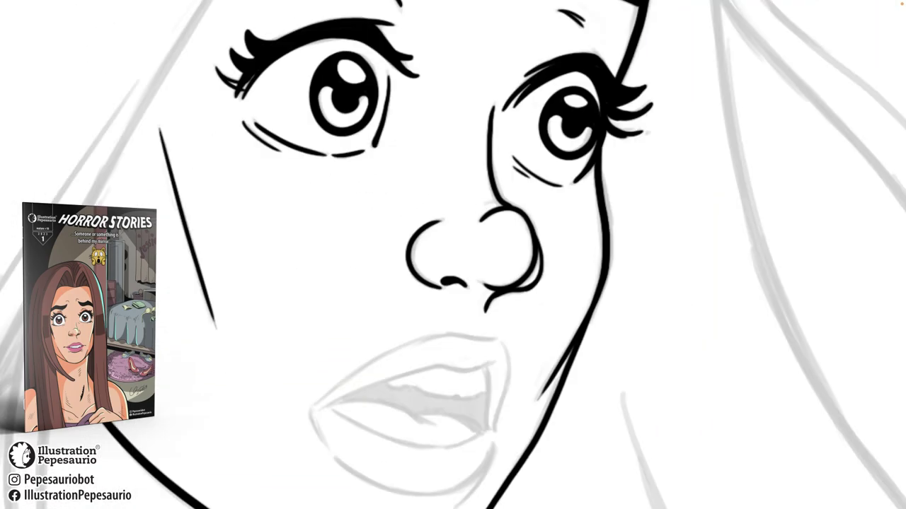
{"action": "left_click_drag", "start_coordinate": [416, 297], "coordinate": [453, 285]}
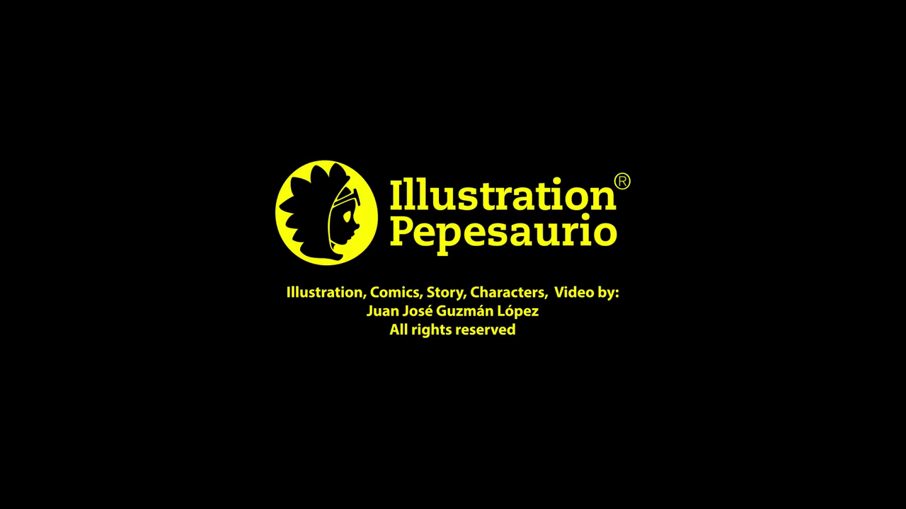